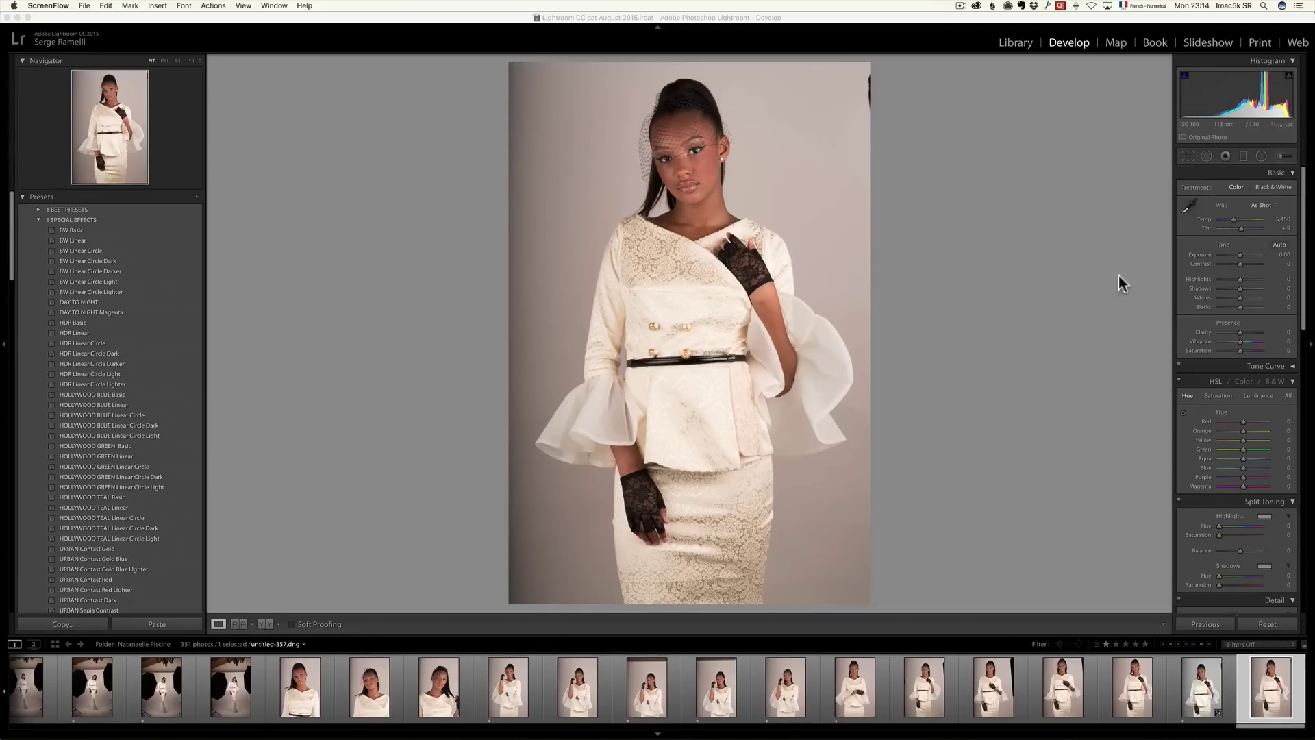
Step: Sample white balance from the grey backdrop and set Highlights −100, Shadows +61, Blacks −33
click(1191, 204)
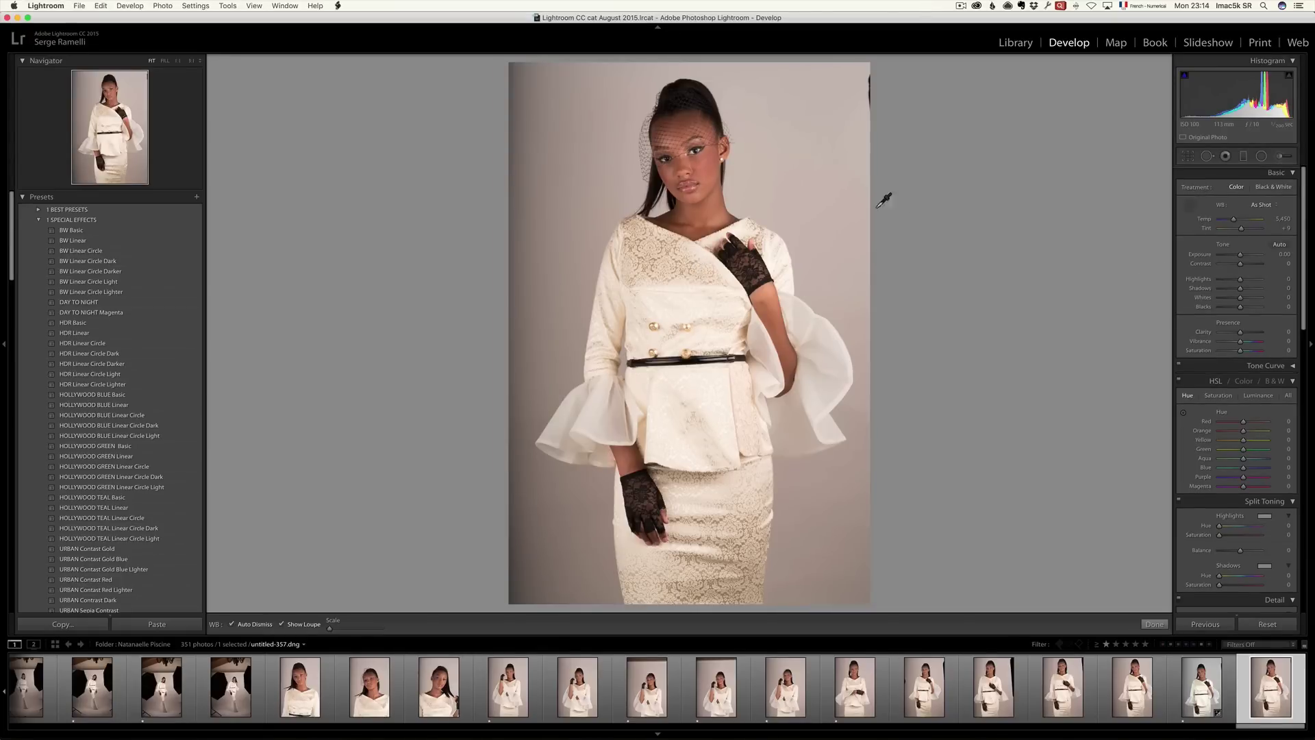
click(814, 192)
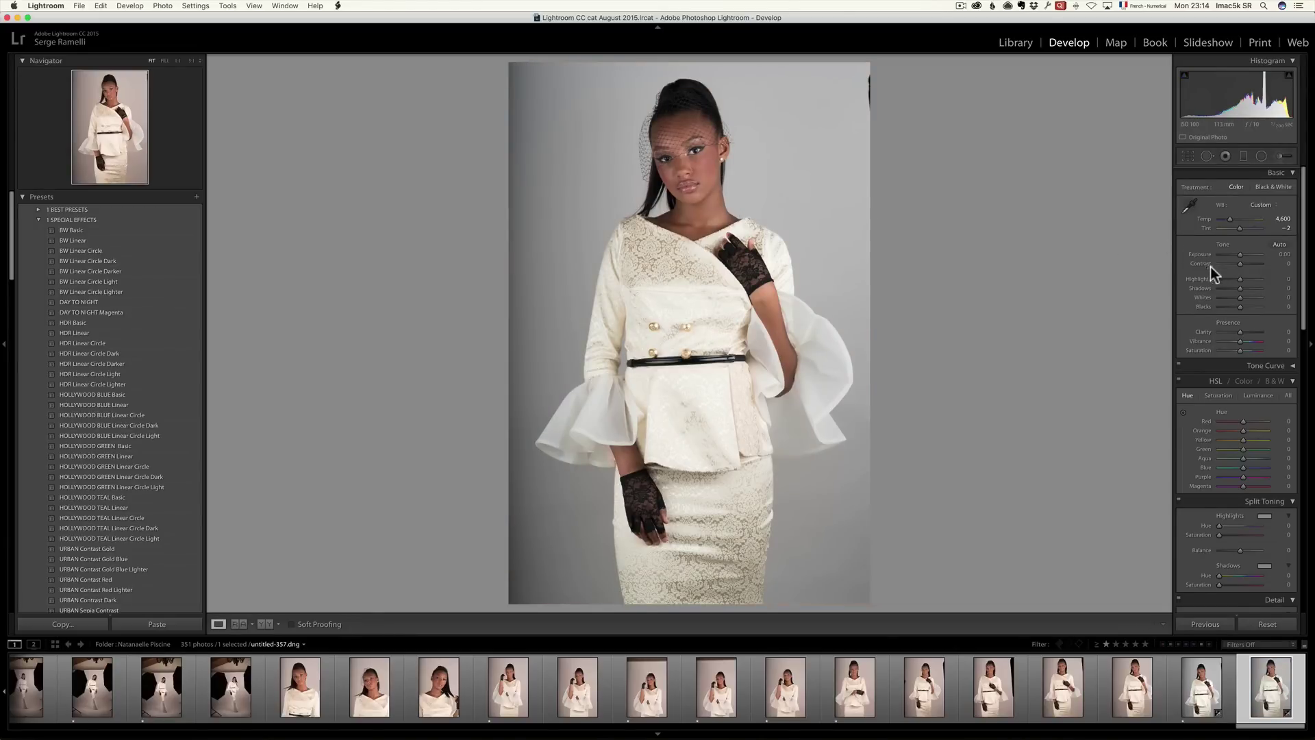
drag(1240, 278, 1220, 279)
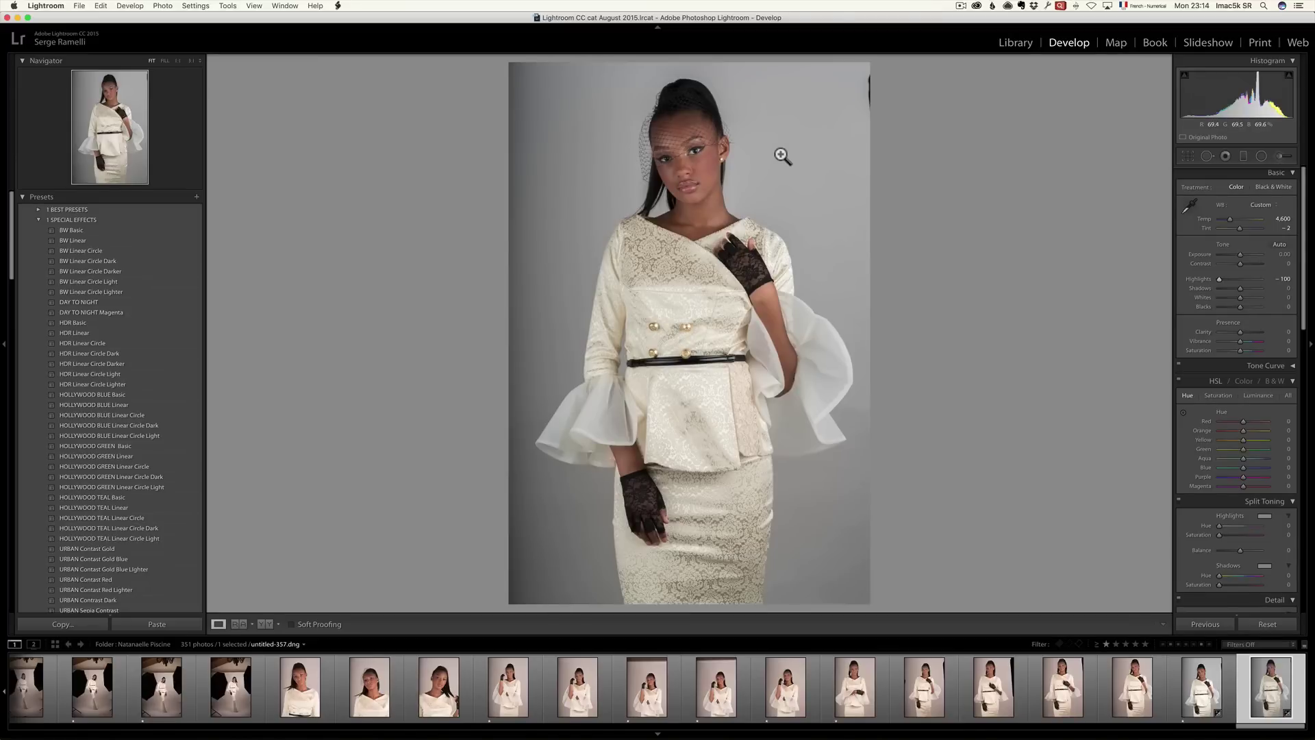
mouse_move(1230, 285)
mouse_down()
mouse_move(1257, 281)
mouse_move(1204, 285)
mouse_move(1286, 285)
mouse_move(1211, 281)
mouse_up()
drag(1237, 306, 1254, 291)
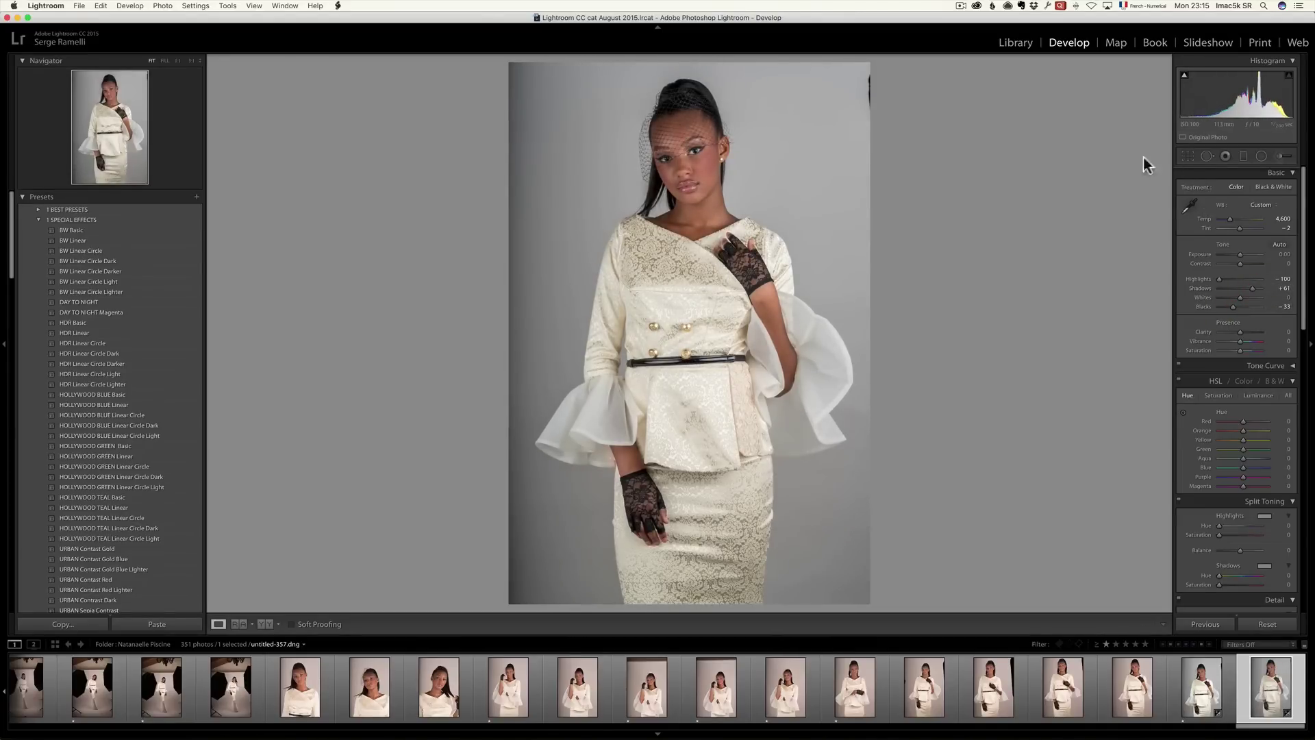
click(1188, 155)
Step: Trim the crop's right edge slightly and open the portrait in Photoshop as a smart object
drag(870, 335, 862, 335)
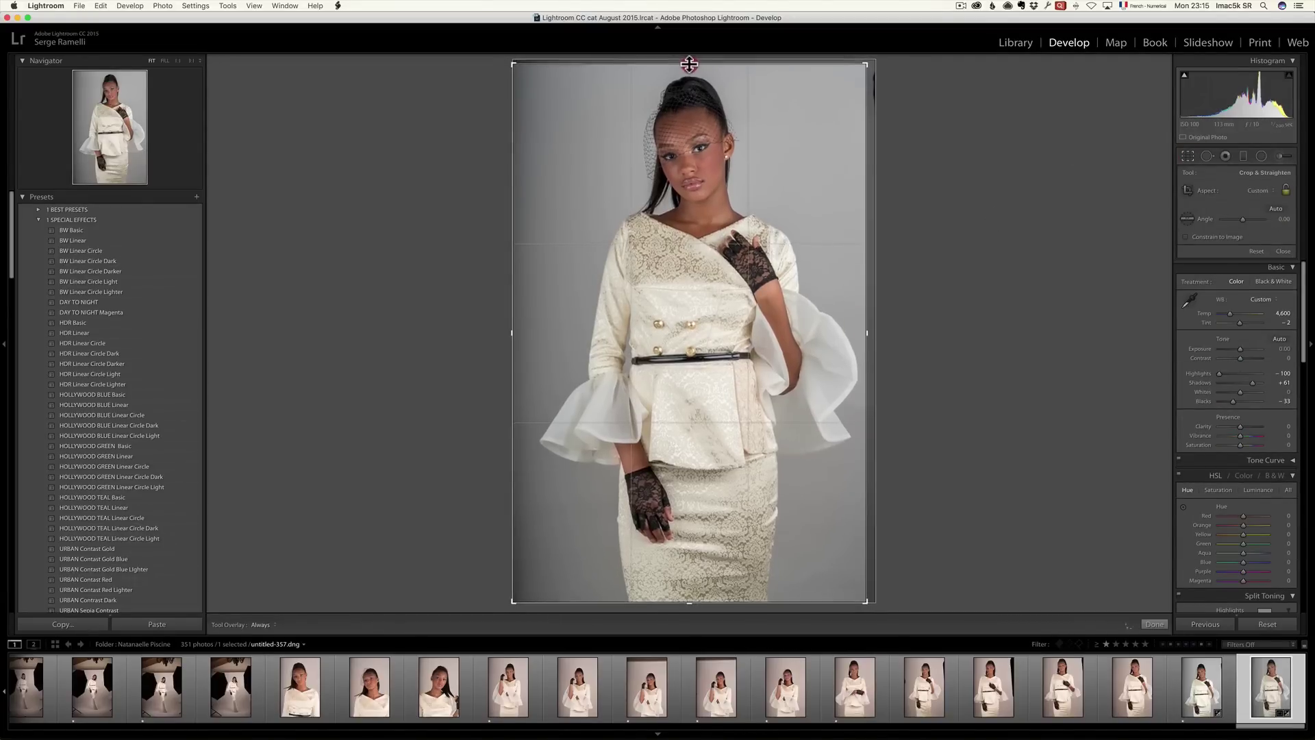
key(Return)
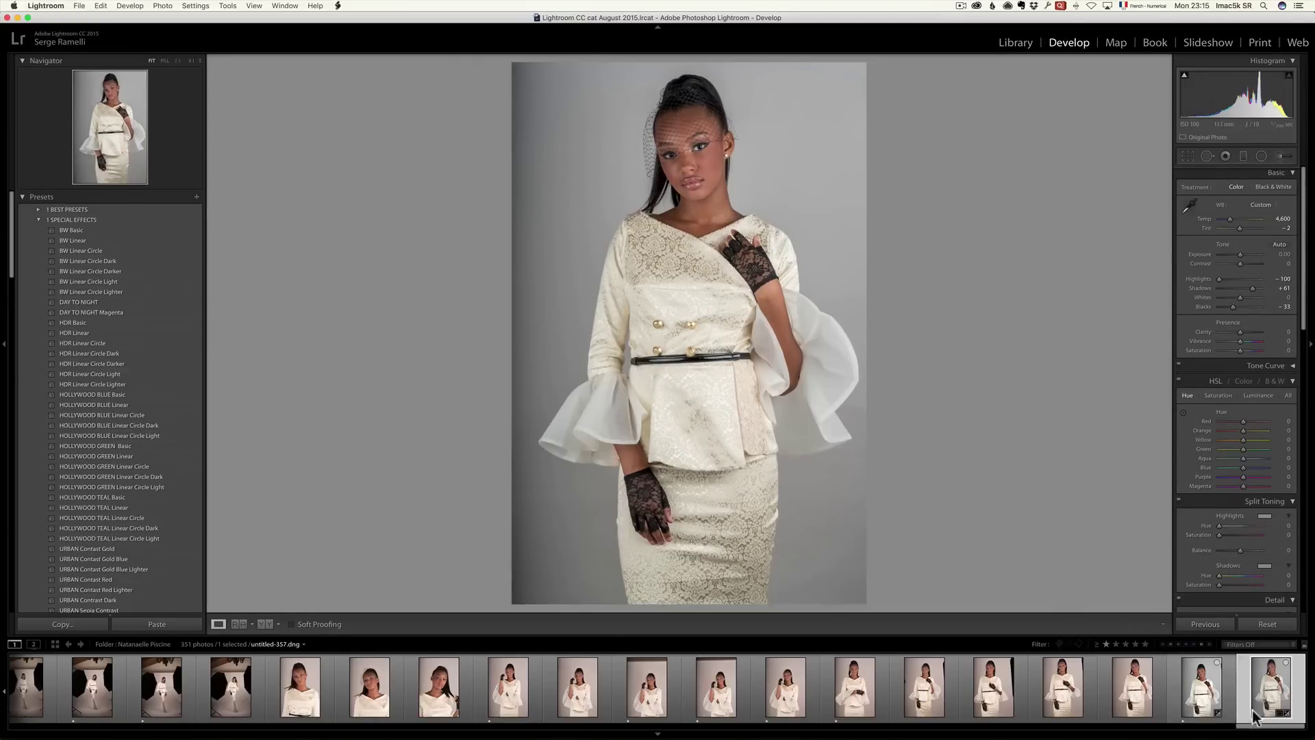
right_click(1271, 685)
mouse_move(1238, 506)
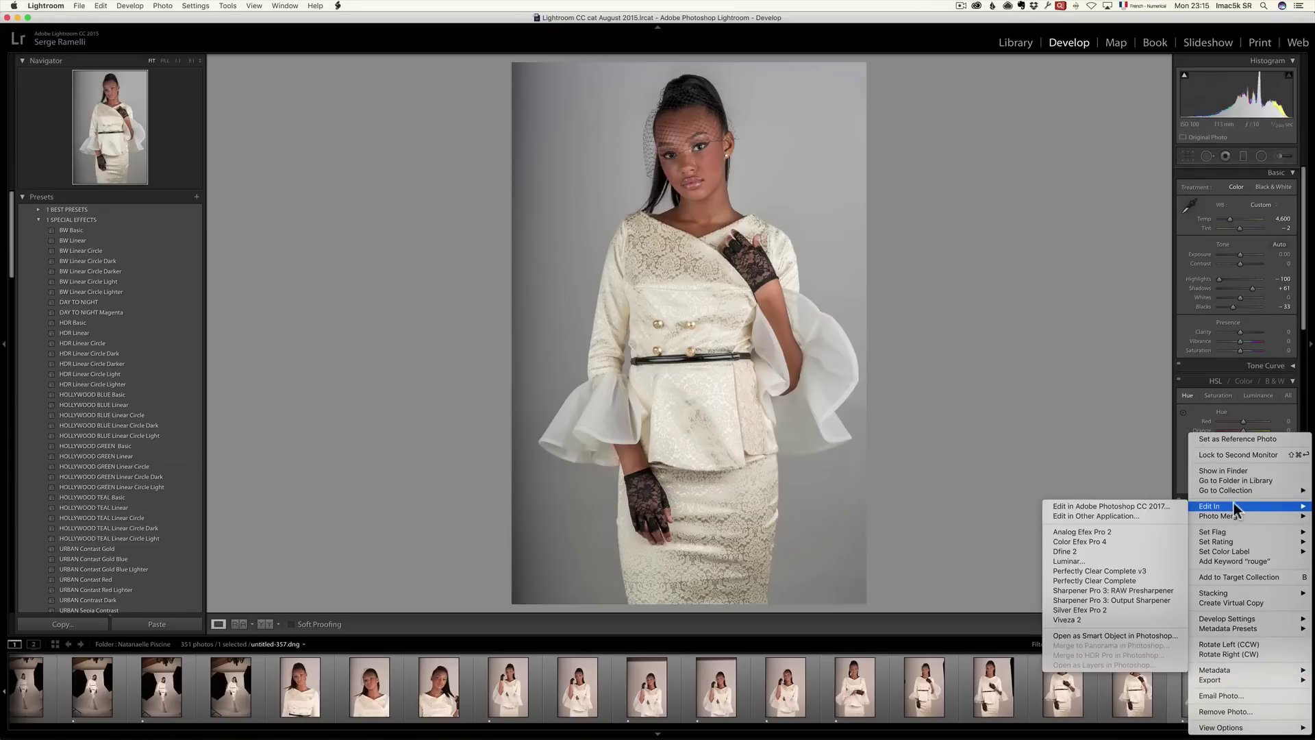
click(1156, 636)
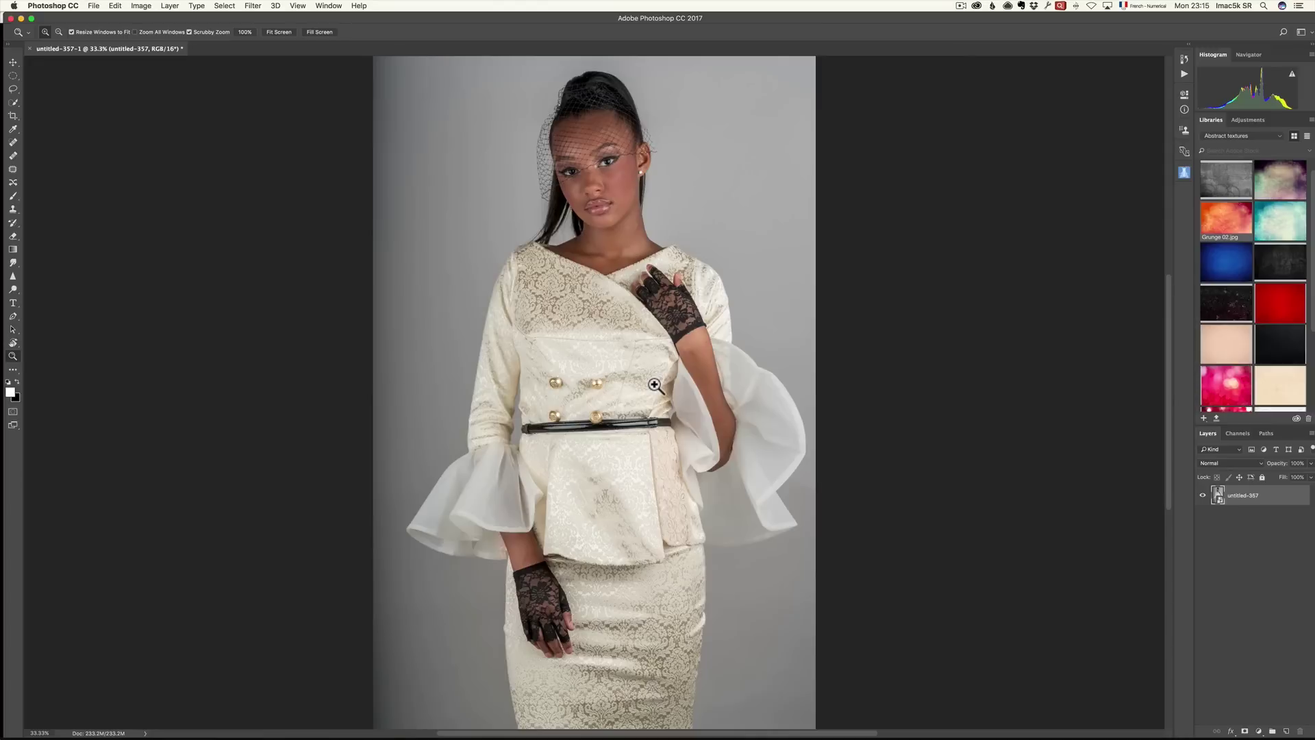
Step: Zoom out to see the whole portrait, then switch to Chrome's grunge textures course page
key(super+minus)
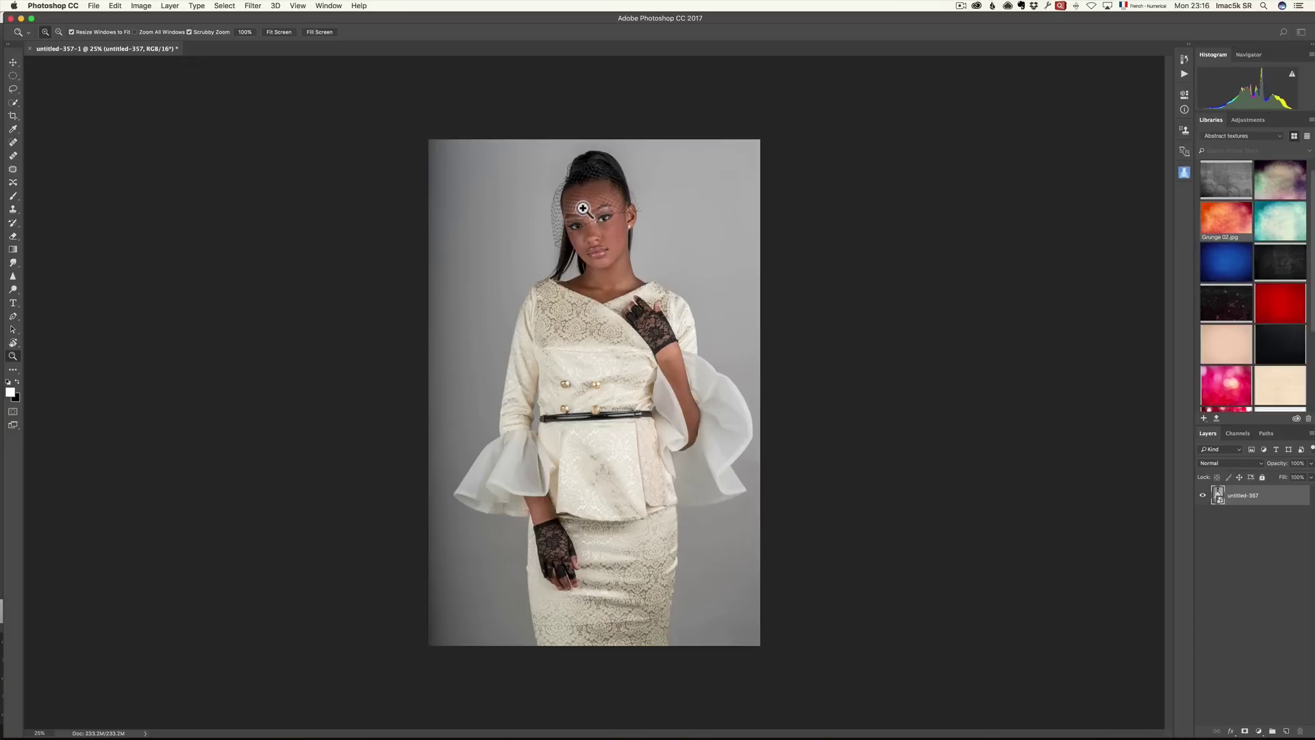
key(super+Tab)
click(672, 379)
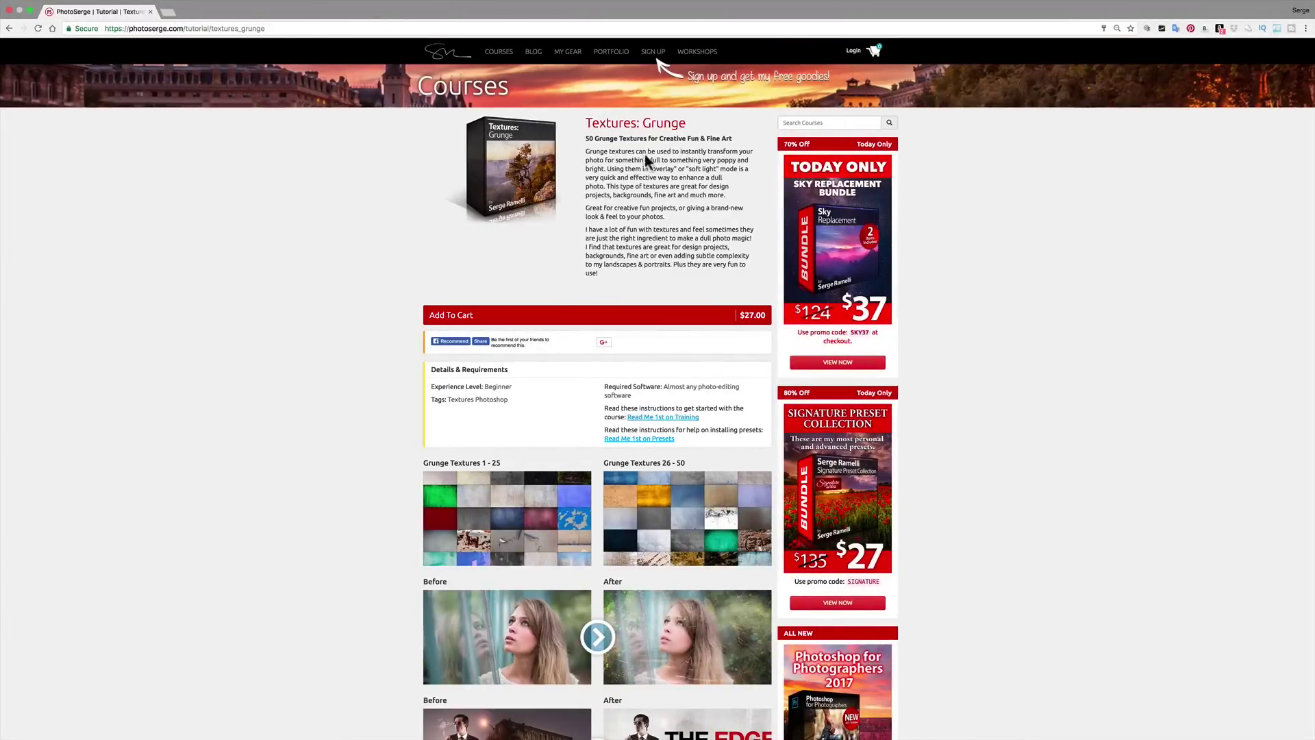
Step: Scroll through the PhotoSerge 'Textures: Grunge' course page, then switch applications back toward Lightroom
scroll(669, 332, down, 5)
scroll(675, 334, up, 5)
key(super+Tab)
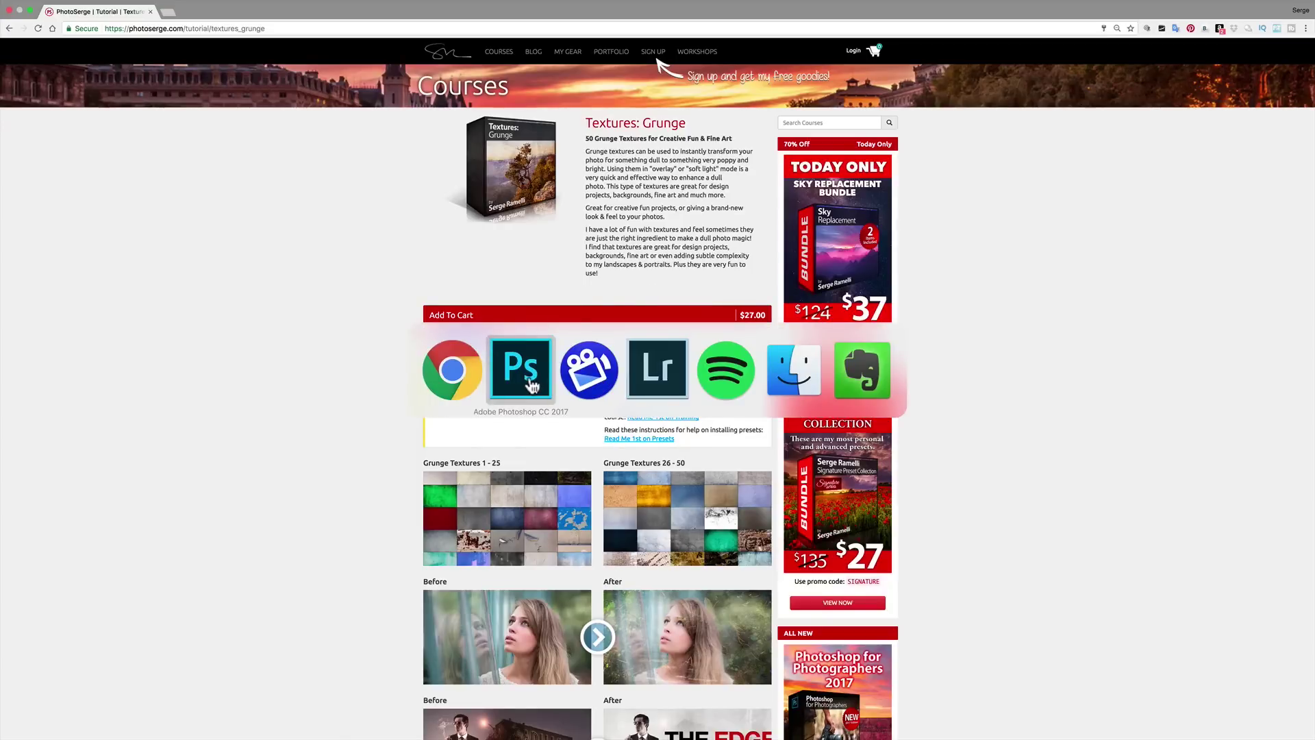
Step: Return to Lightroom and show the photos in the Grunge folder
click(649, 379)
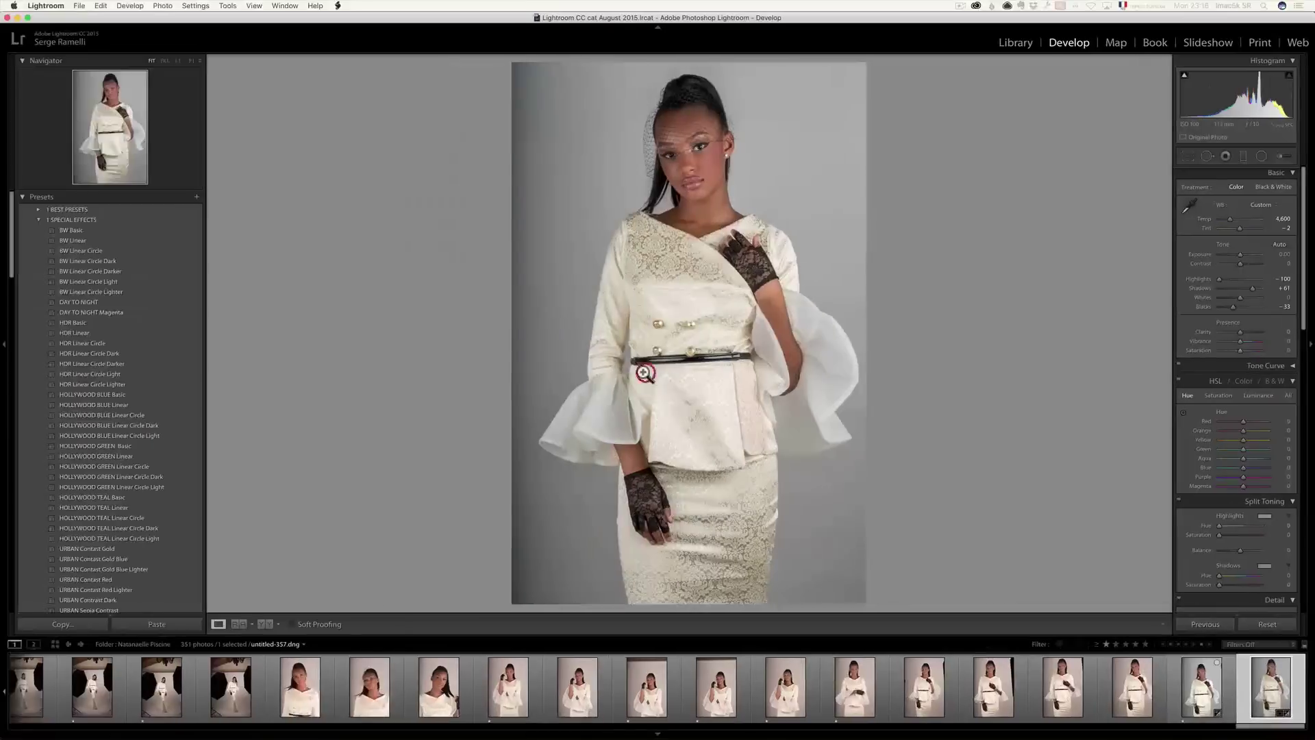
click(285, 647)
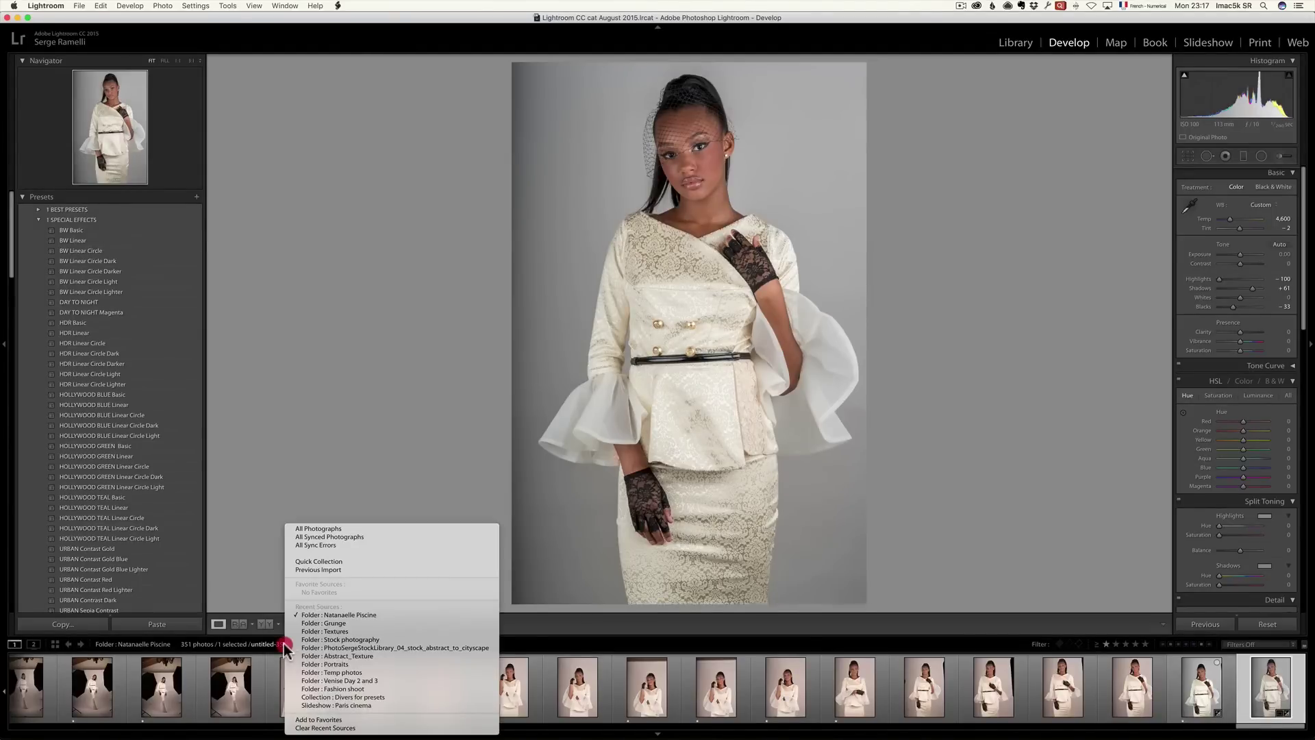
click(343, 622)
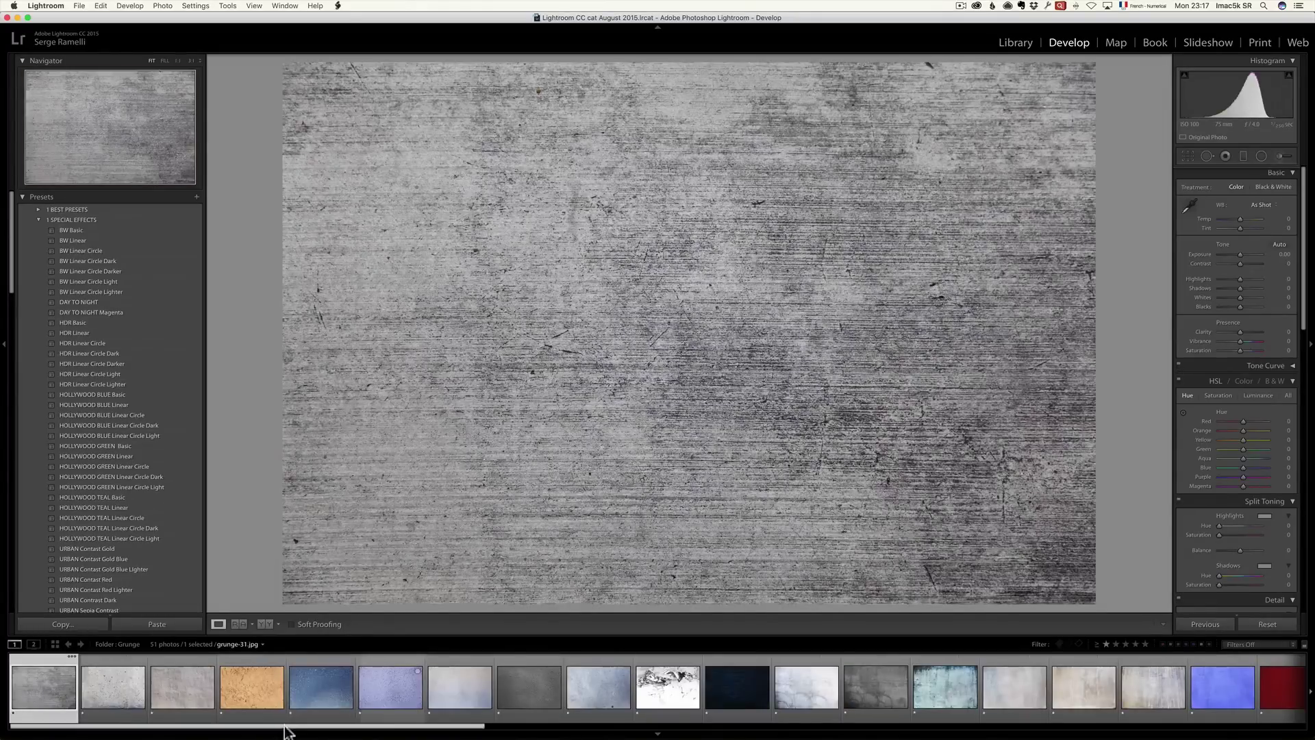
Step: Select the first six textures through grunge-35 and open them as layers in Photoshop
click(322, 727)
drag(322, 727, 182, 692)
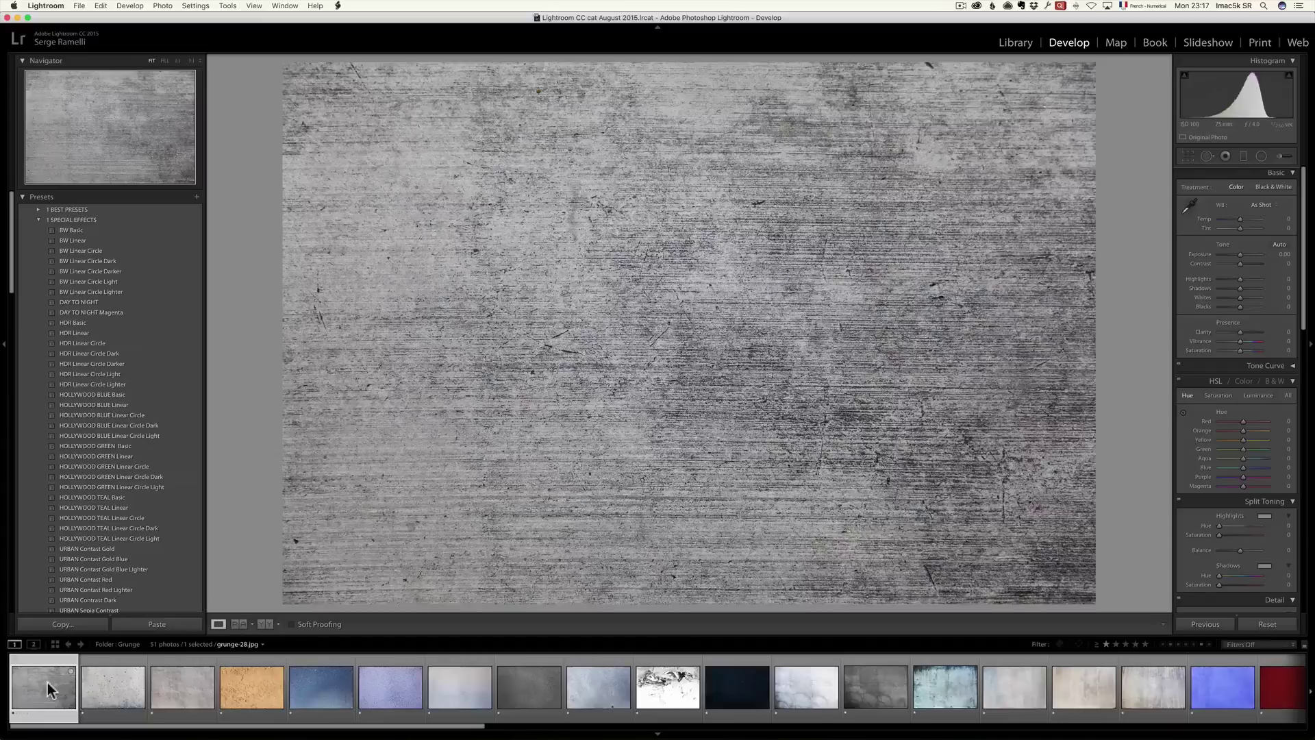
shift+click(363, 684)
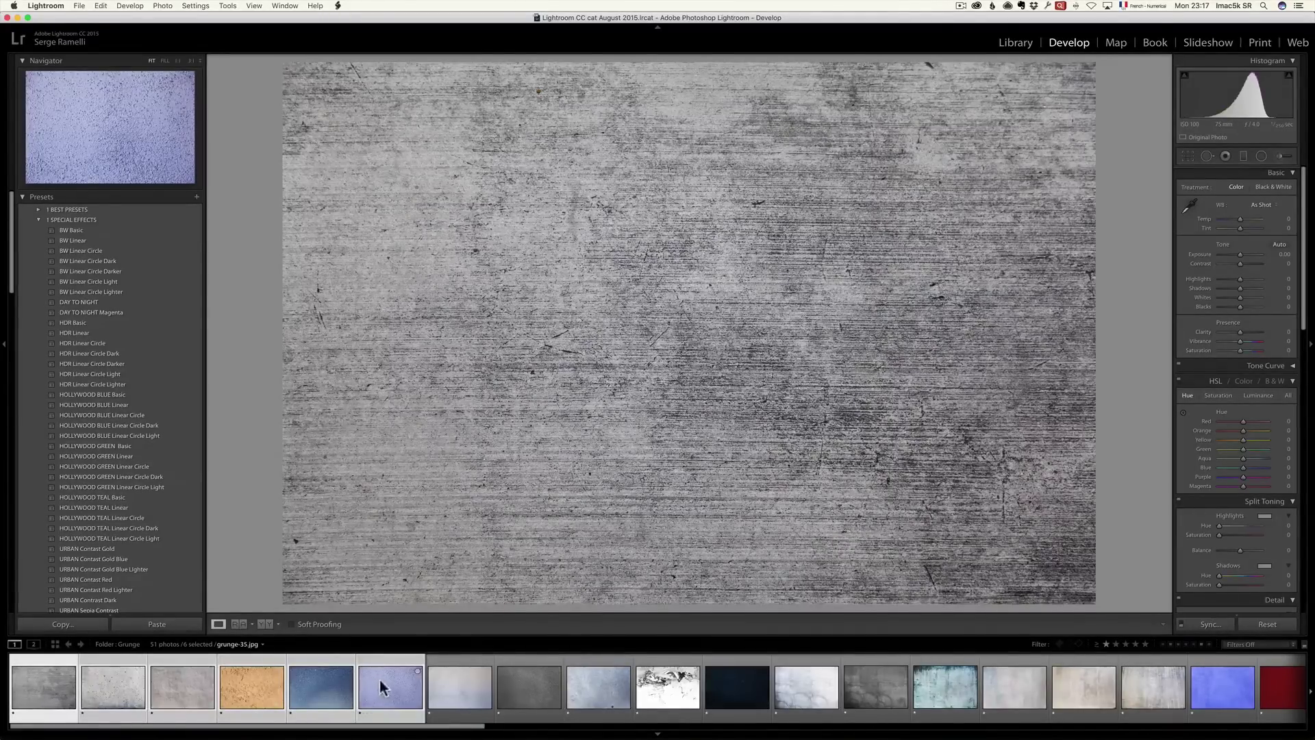
right_click(380, 680)
mouse_move(413, 506)
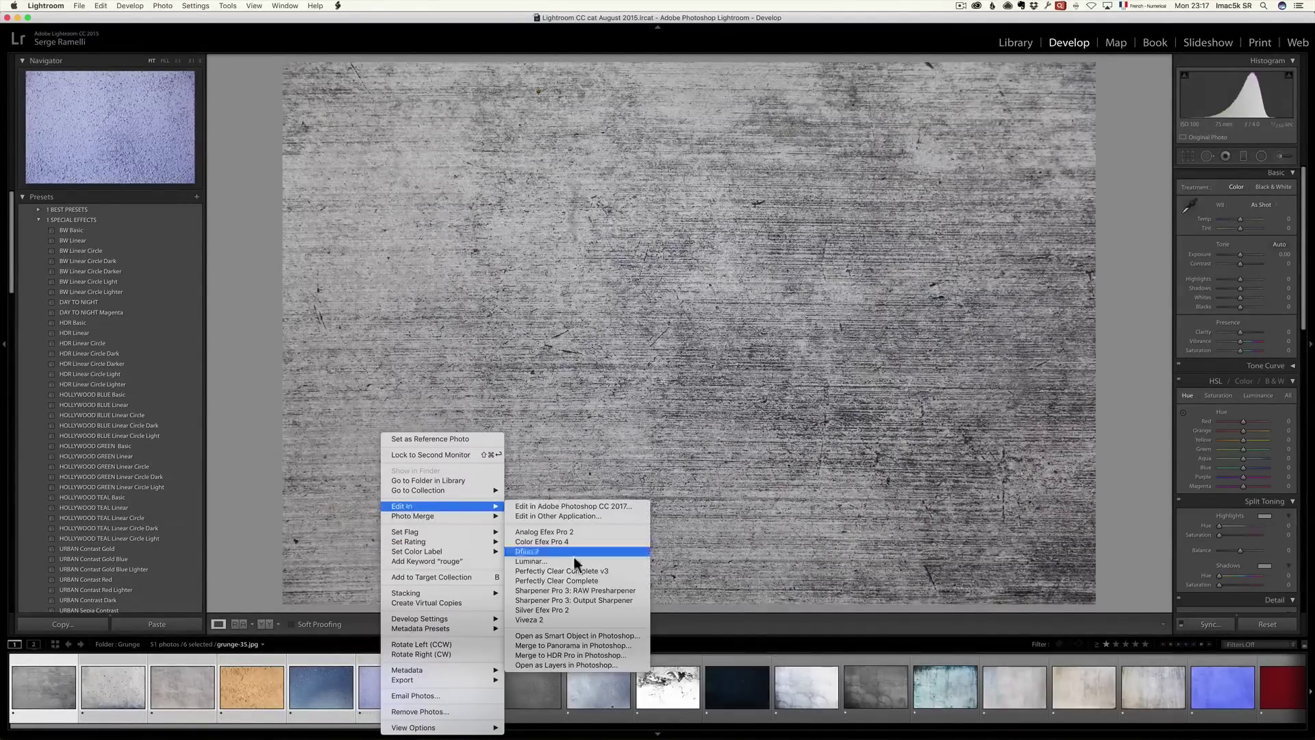
click(593, 664)
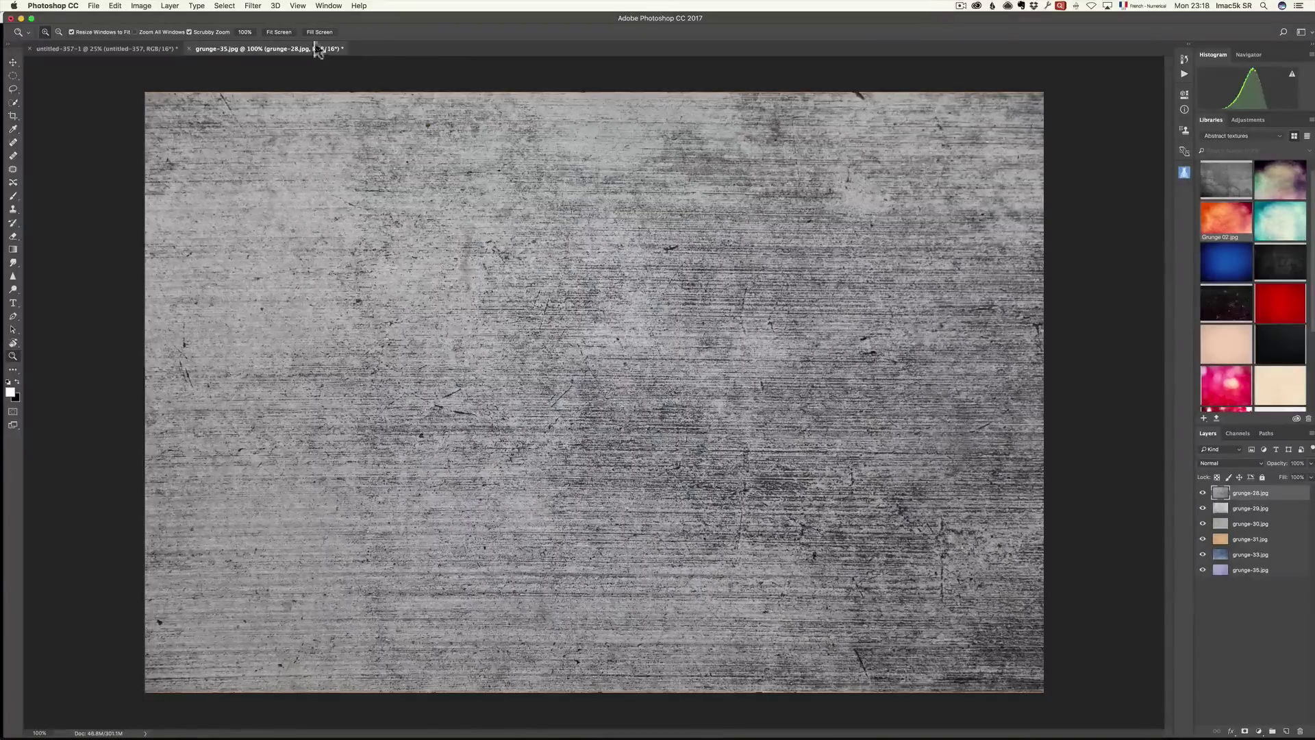
Step: Add the grunge-28 texture to the Abstract textures library and hide its layer
click(329, 5)
click(1069, 91)
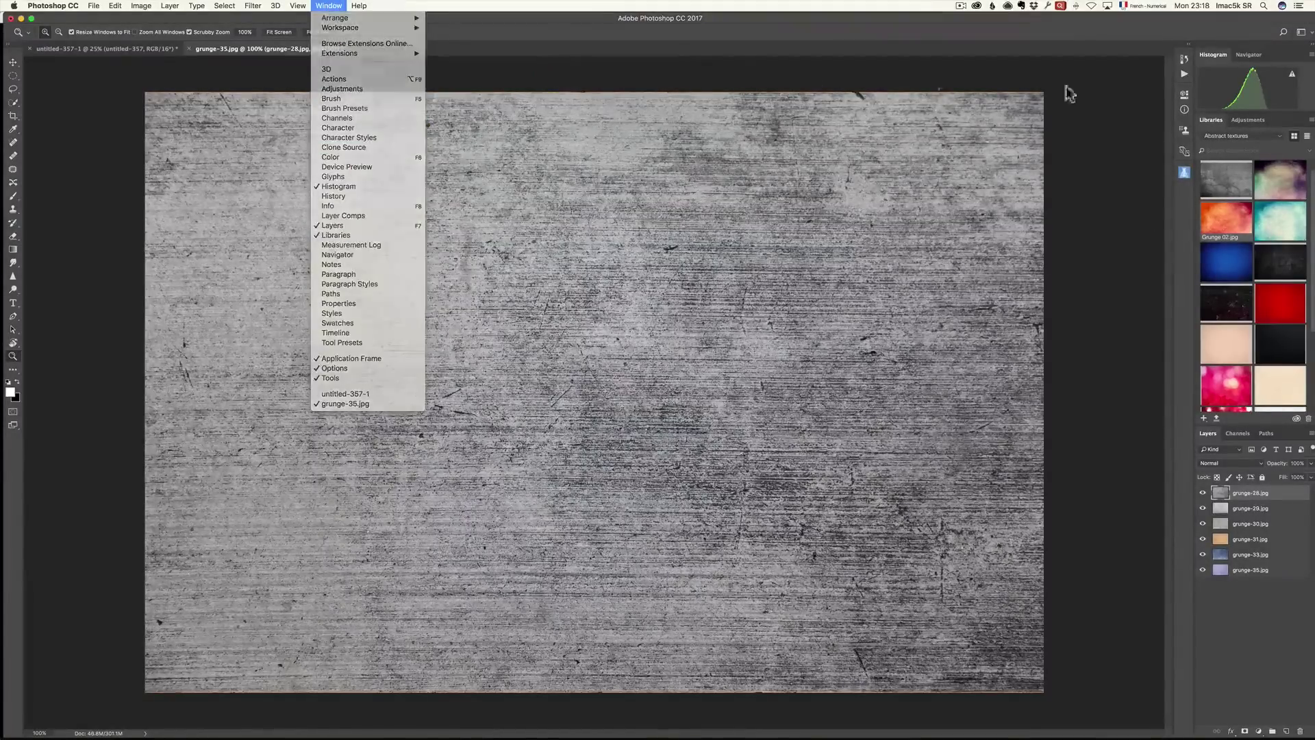
click(1282, 139)
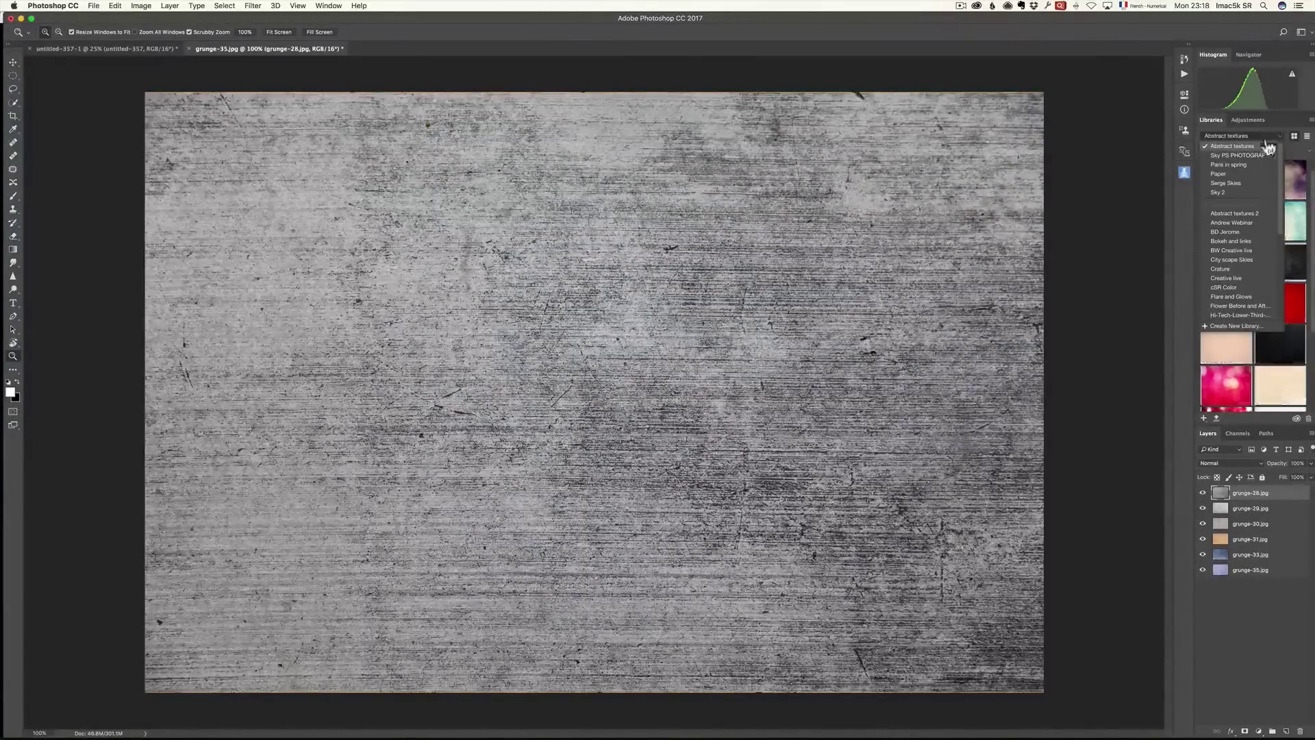
key(Escape)
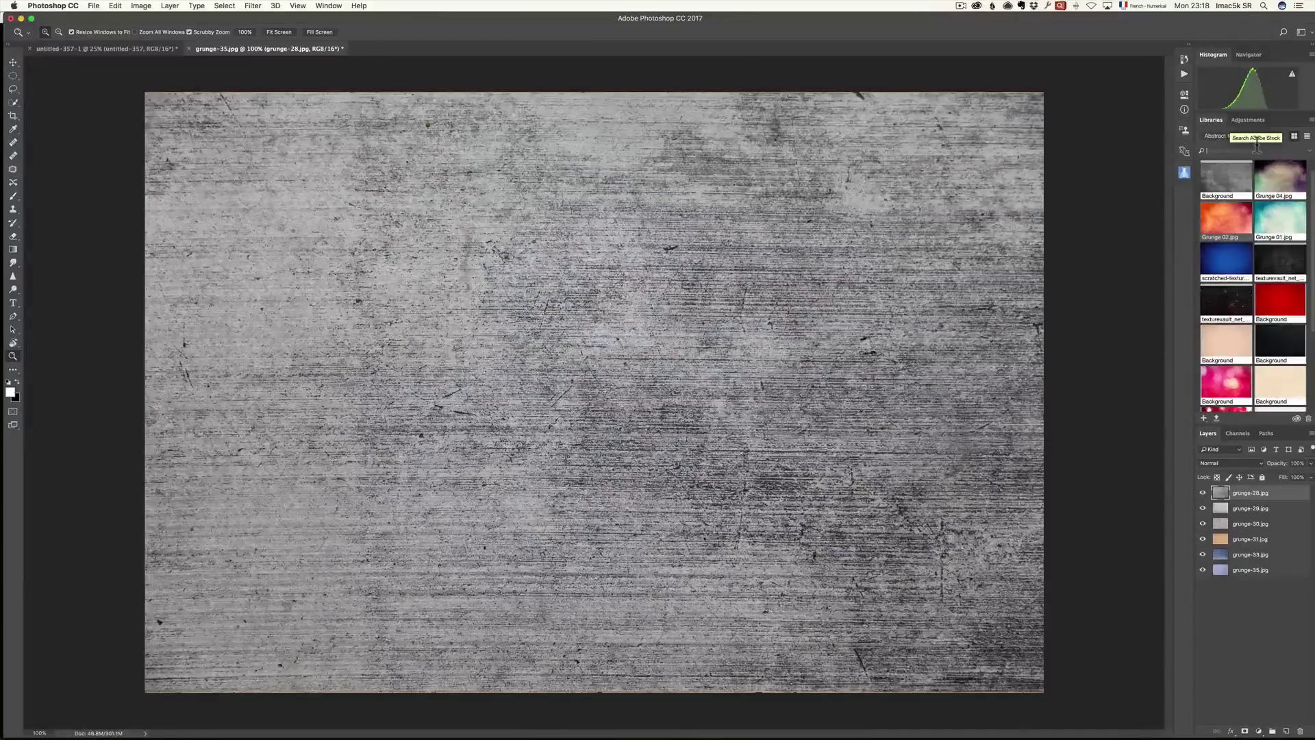
click(13, 62)
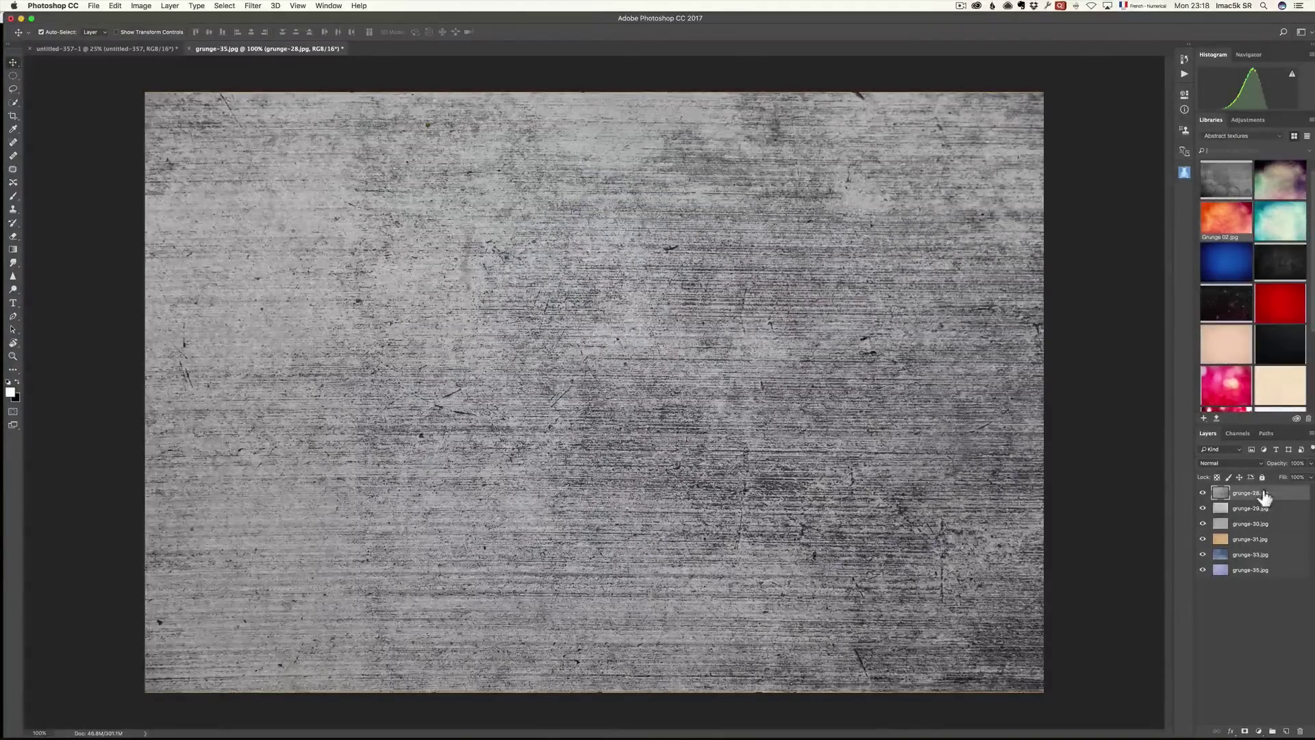
drag(653, 312, 1243, 300)
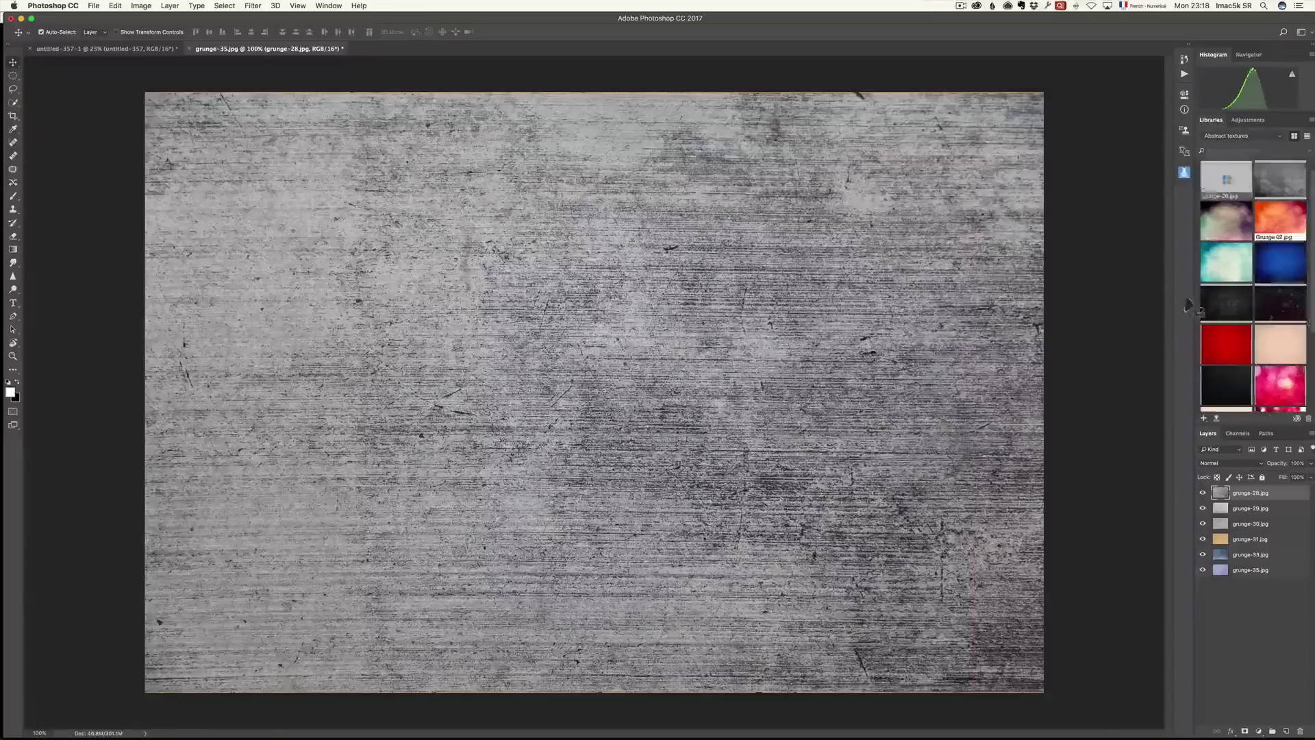
click(1203, 493)
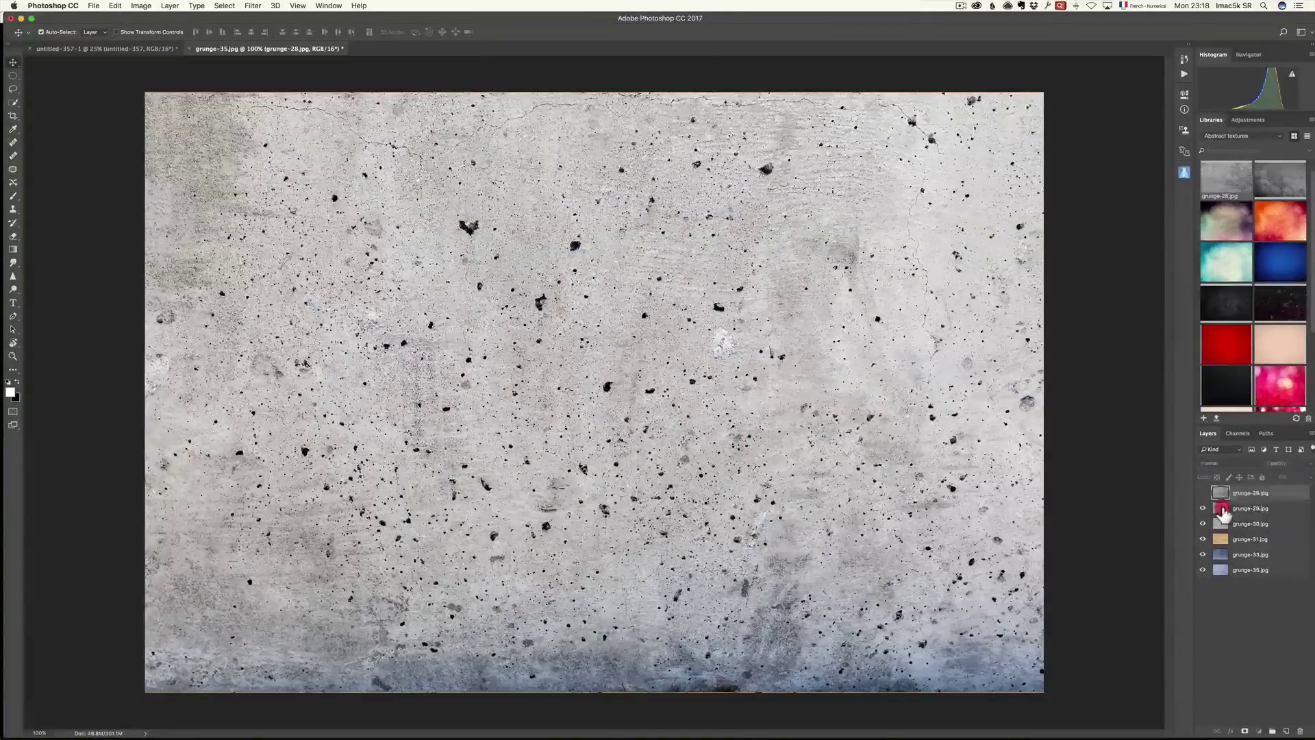
Step: Add grunge-29 to the library, hide its layer, and switch to the portrait document
click(1221, 508)
drag(898, 410, 1256, 279)
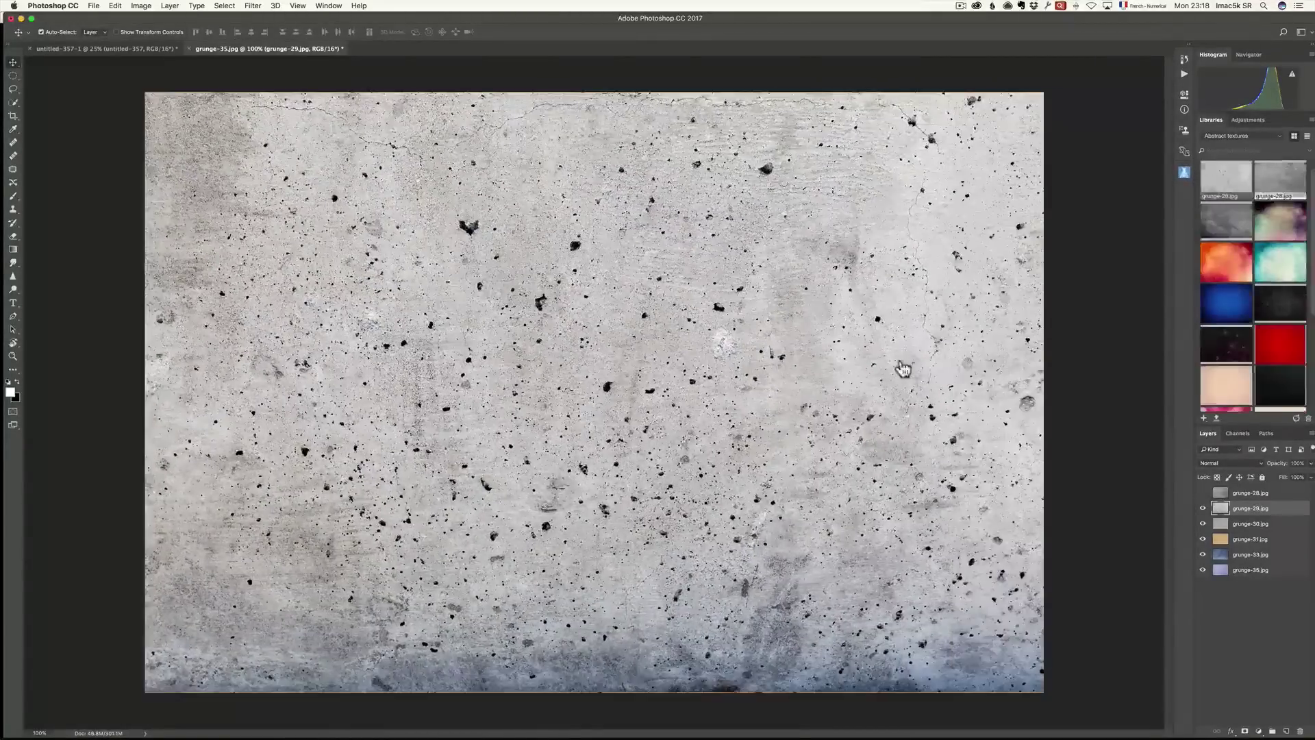
click(1203, 508)
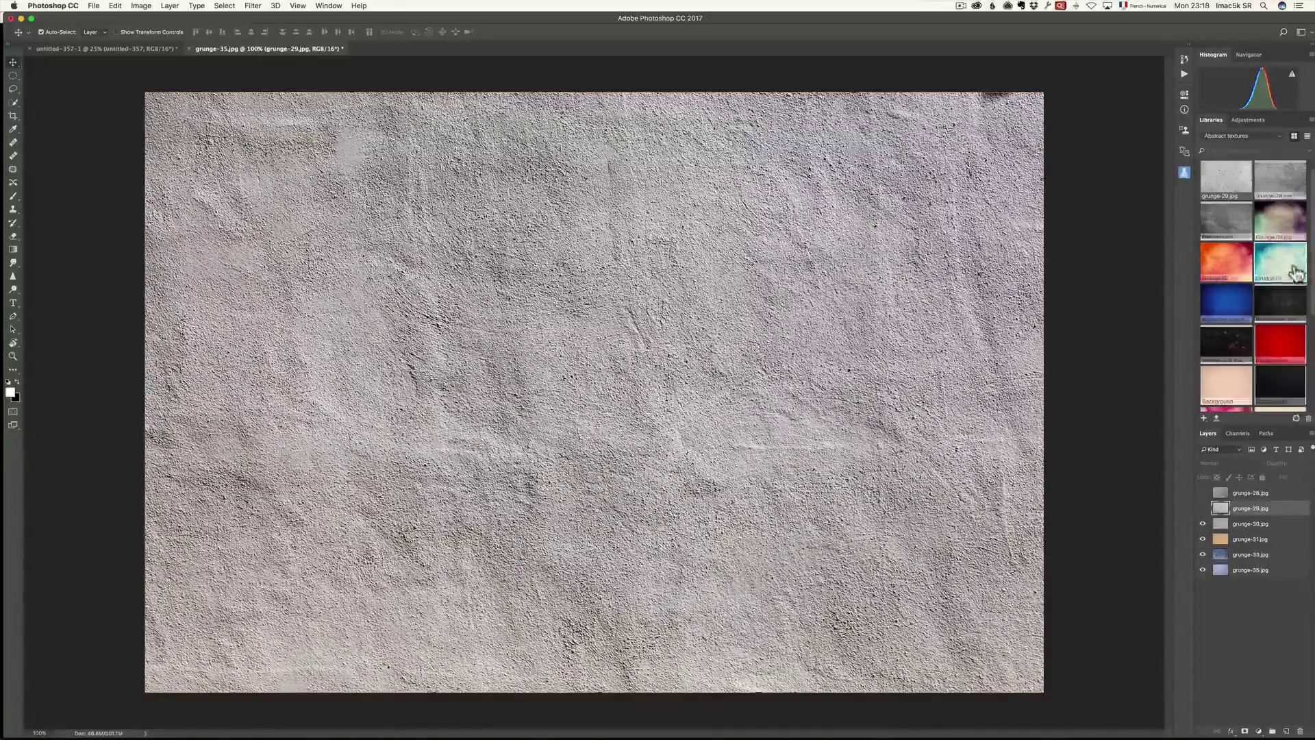
scroll(1310, 338, down, 3)
scroll(1310, 339, up, 5)
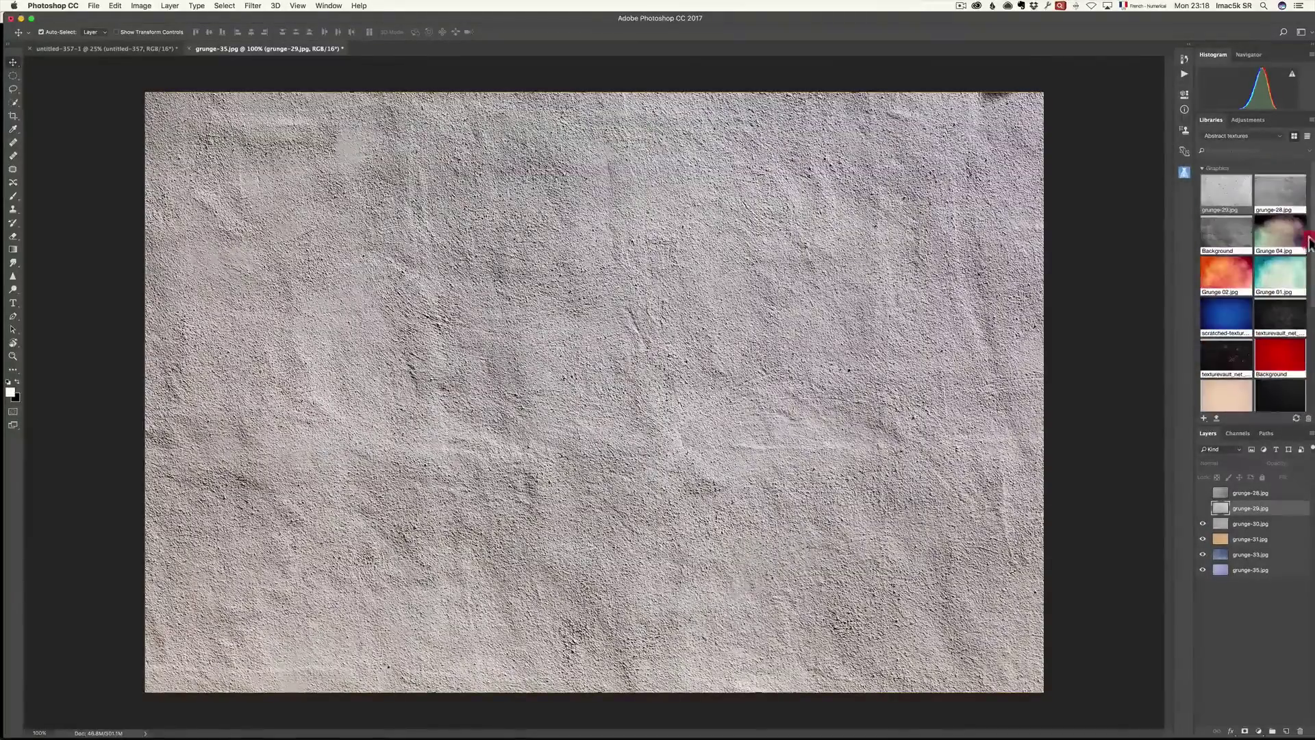
click(133, 48)
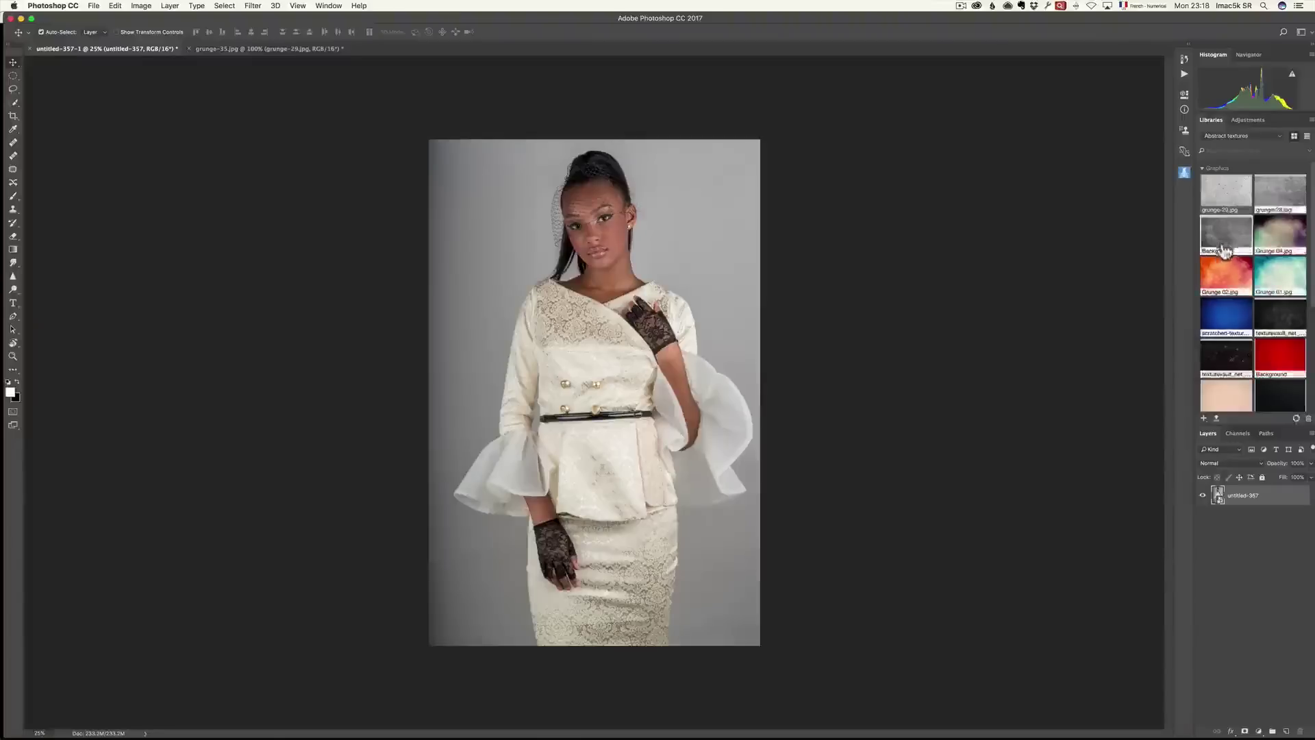
Step: Place Grunge 02 on the portrait, rotate it upright and stretch it across the photo
drag(1227, 280, 614, 306)
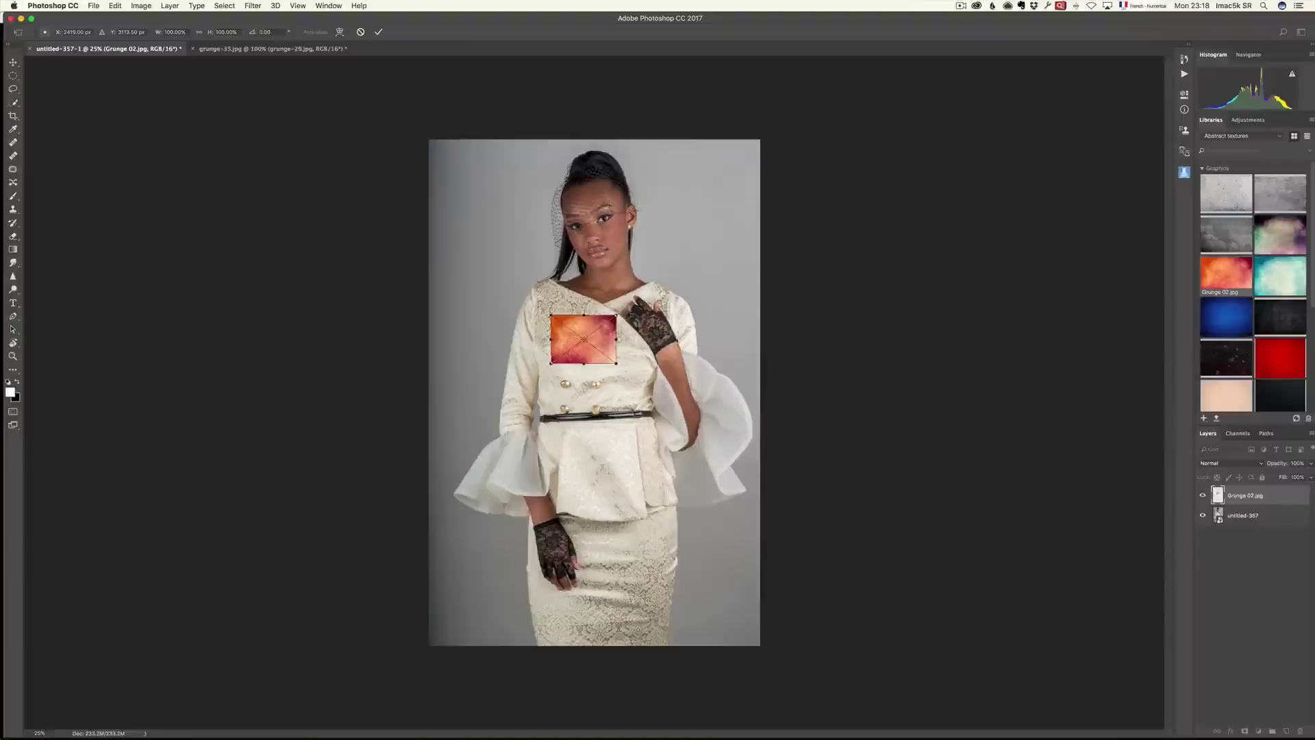
drag(620, 304, 582, 280)
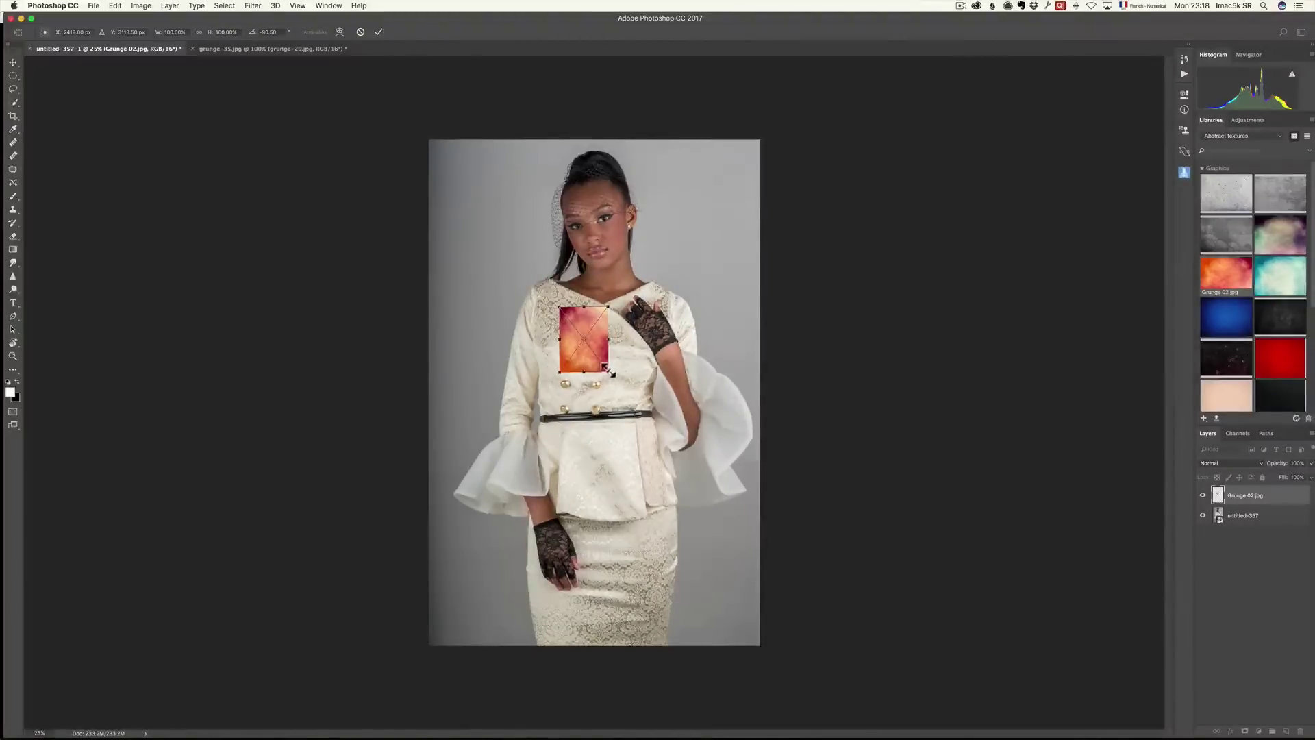
drag(610, 372, 760, 646)
drag(560, 306, 412, 139)
drag(756, 138, 767, 140)
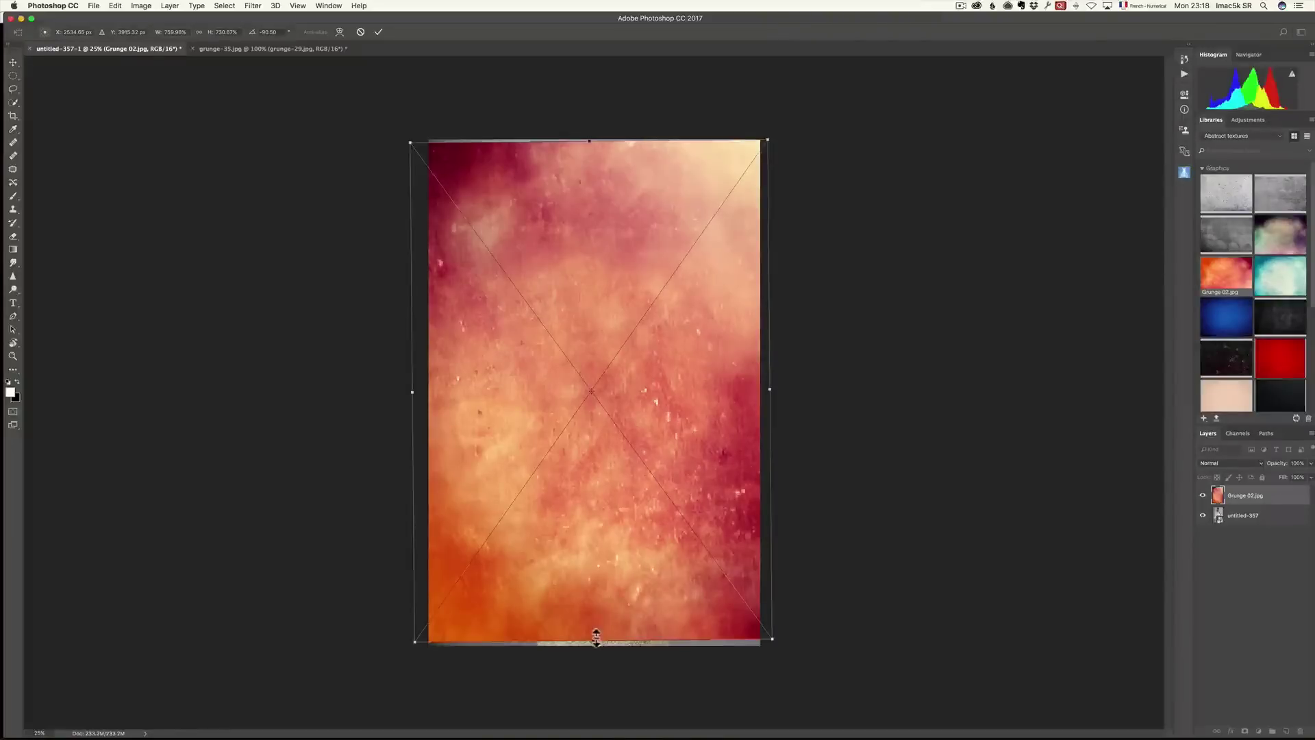
drag(593, 643, 596, 646)
key(Return)
Step: Extend the Grunge 02 layer up to the canvas's top edge
key(ctrl+t)
drag(588, 134, 588, 129)
key(Return)
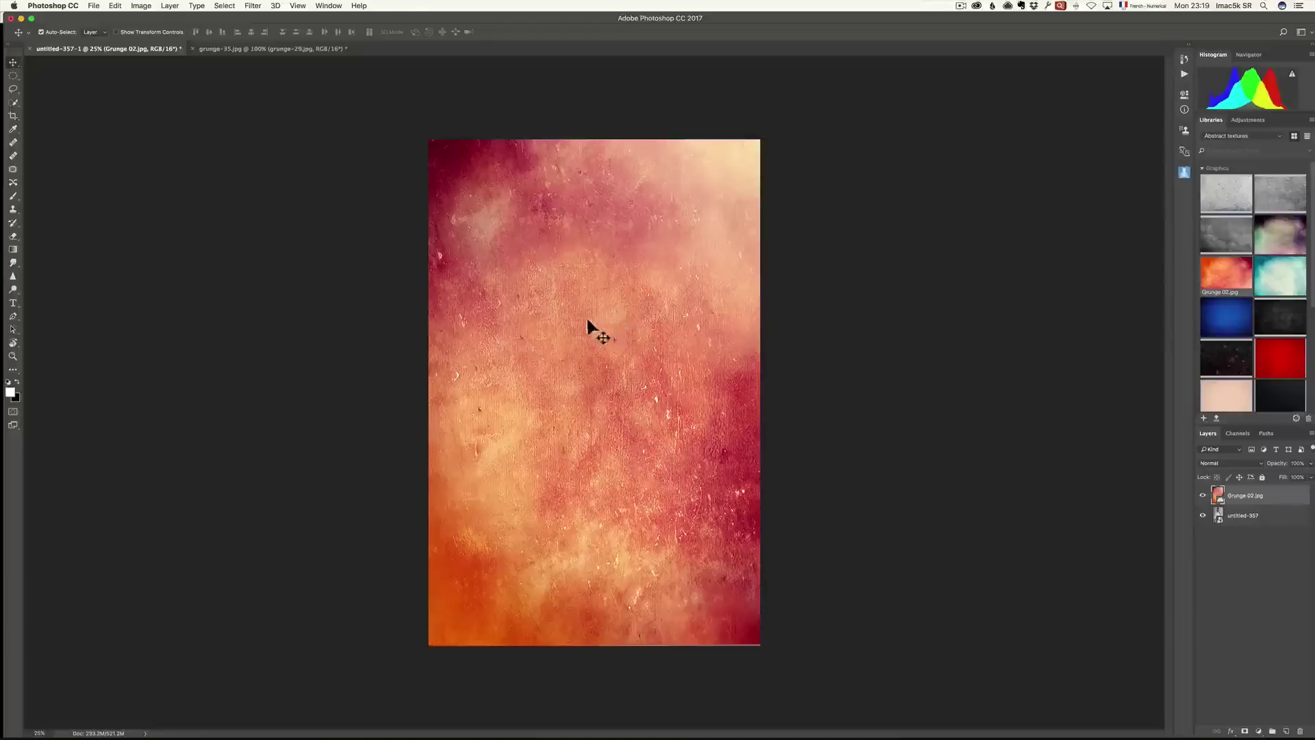
Step: Desaturate the grunge texture with Hue/Saturation at Saturation -100
key(ctrl+space)
click(147, 9)
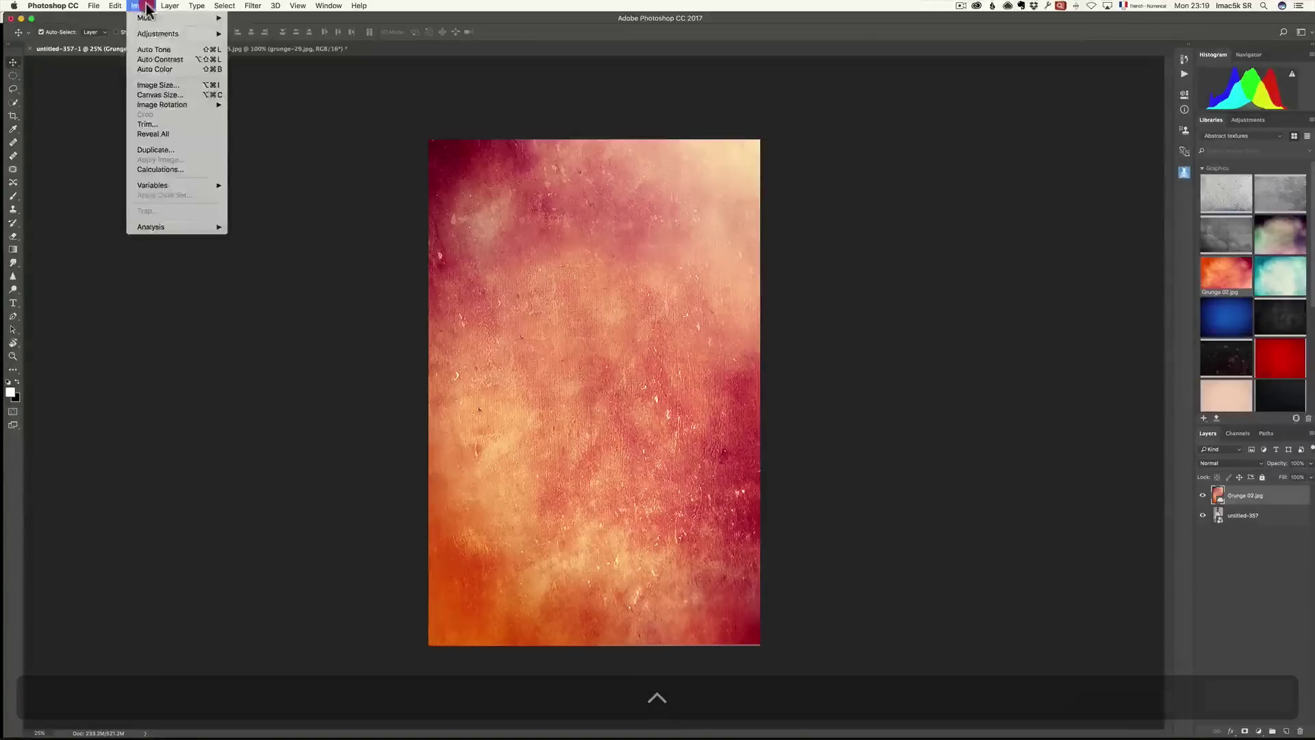
mouse_move(161, 35)
click(297, 89)
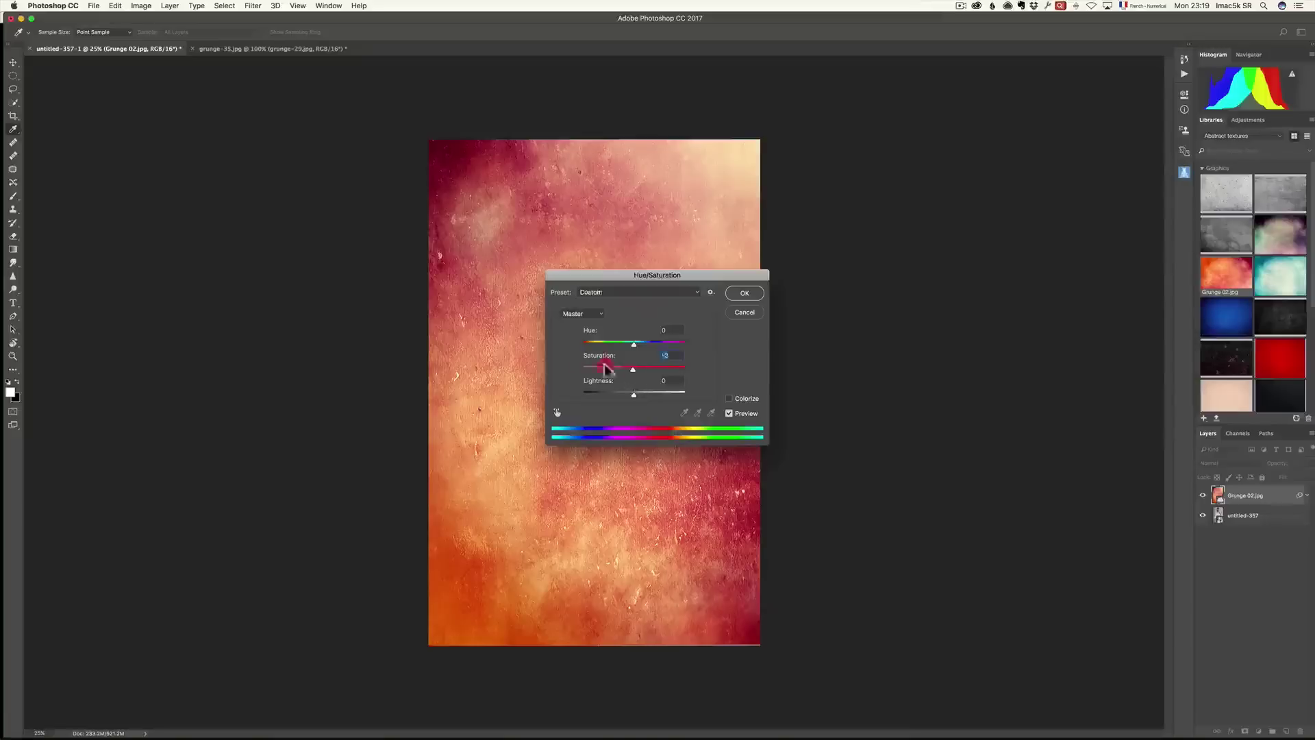
drag(606, 369, 541, 358)
click(743, 294)
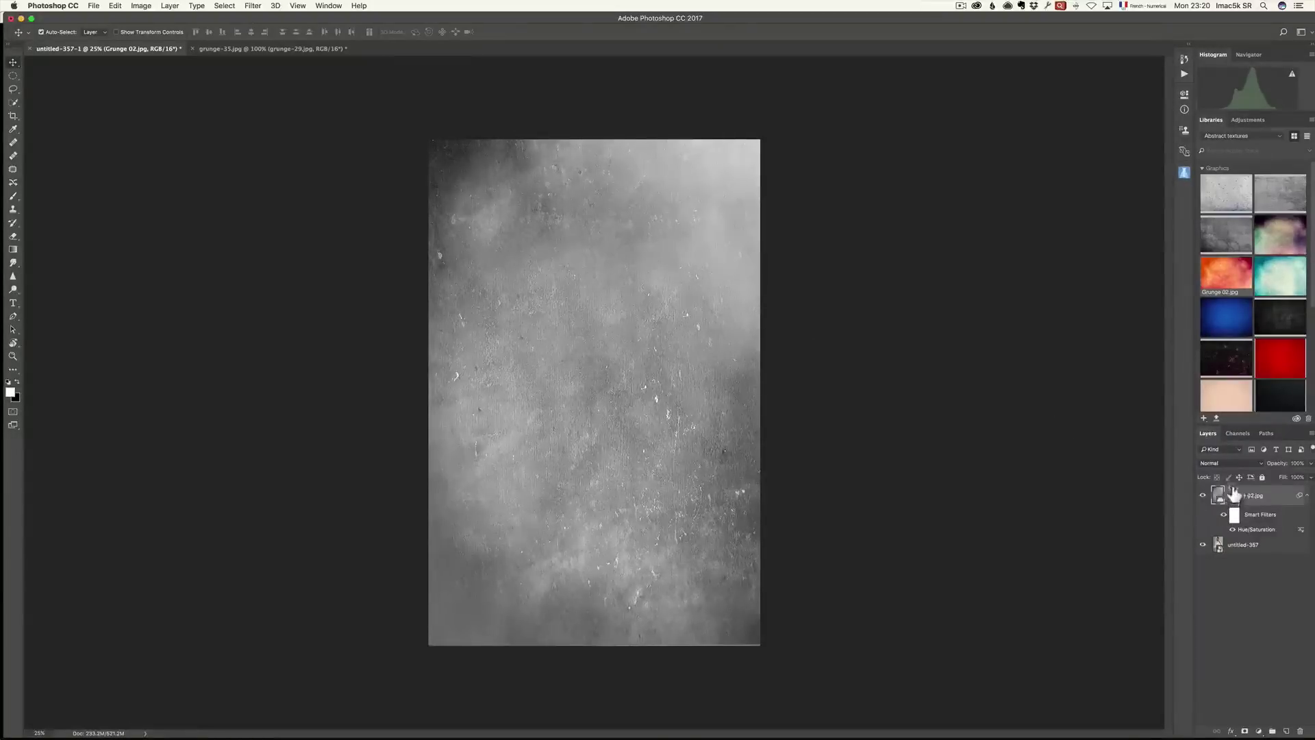
Step: Set the texture layer's blend mode to Overlay and check the face and figure up close
click(1226, 463)
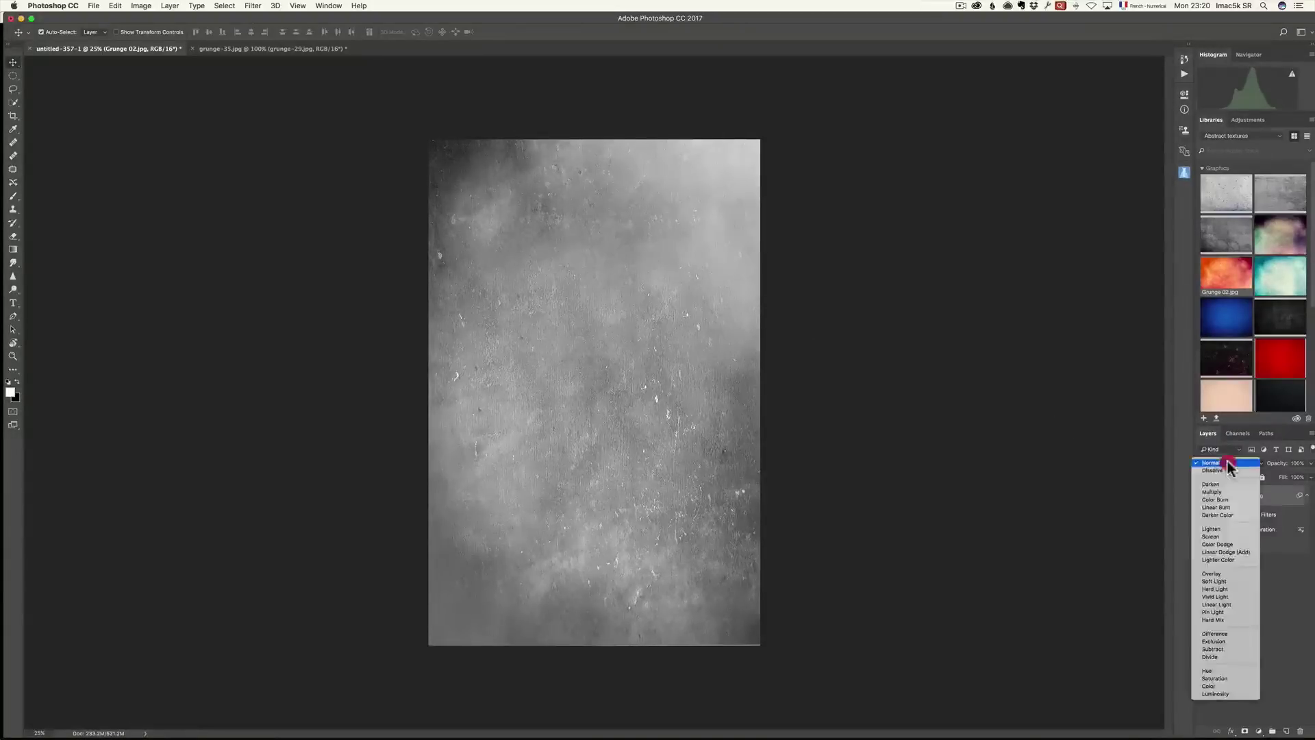
click(1228, 572)
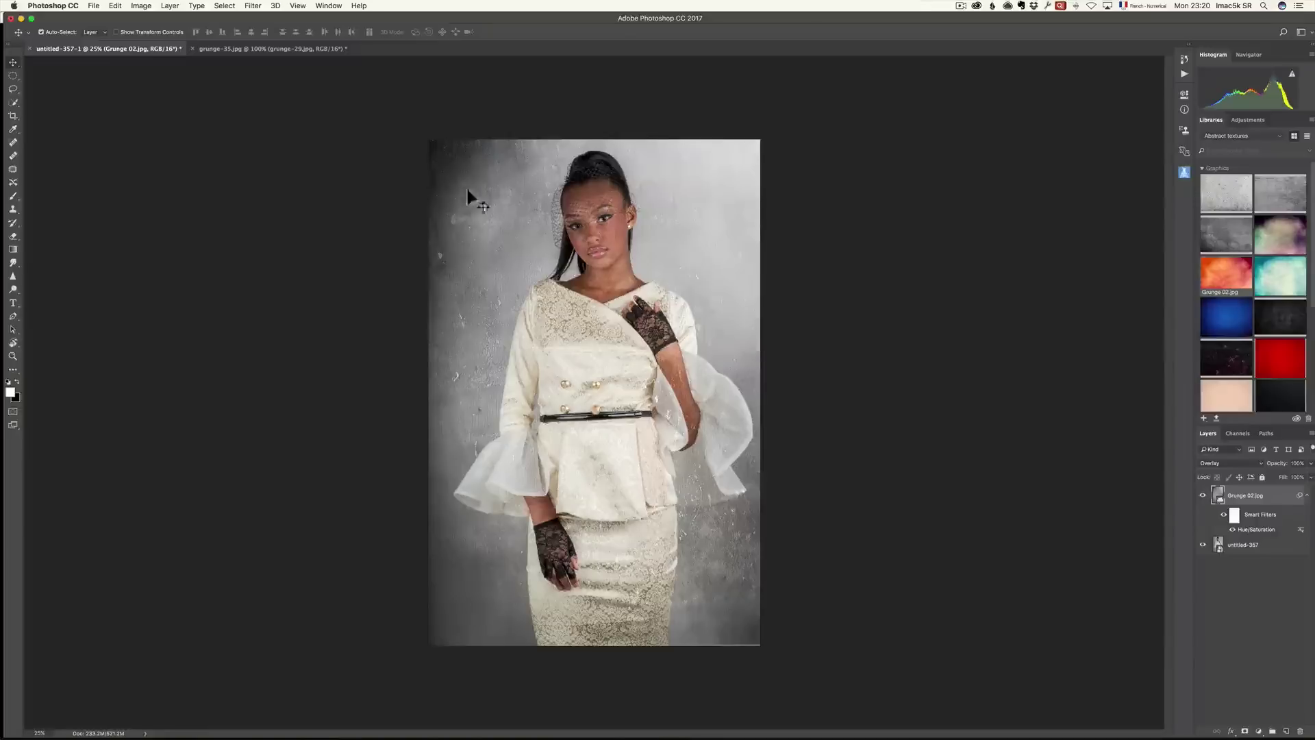
key(z)
click(588, 281)
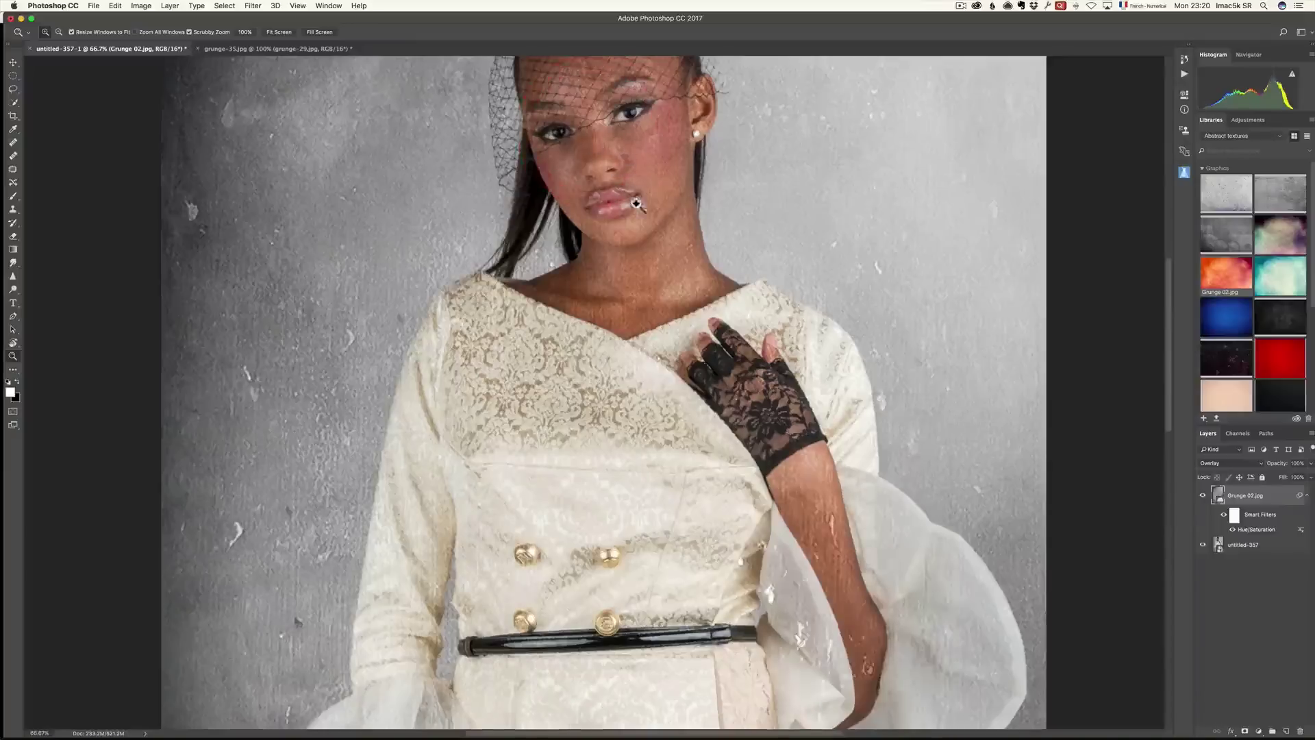
alt+click(640, 194)
alt+click(581, 340)
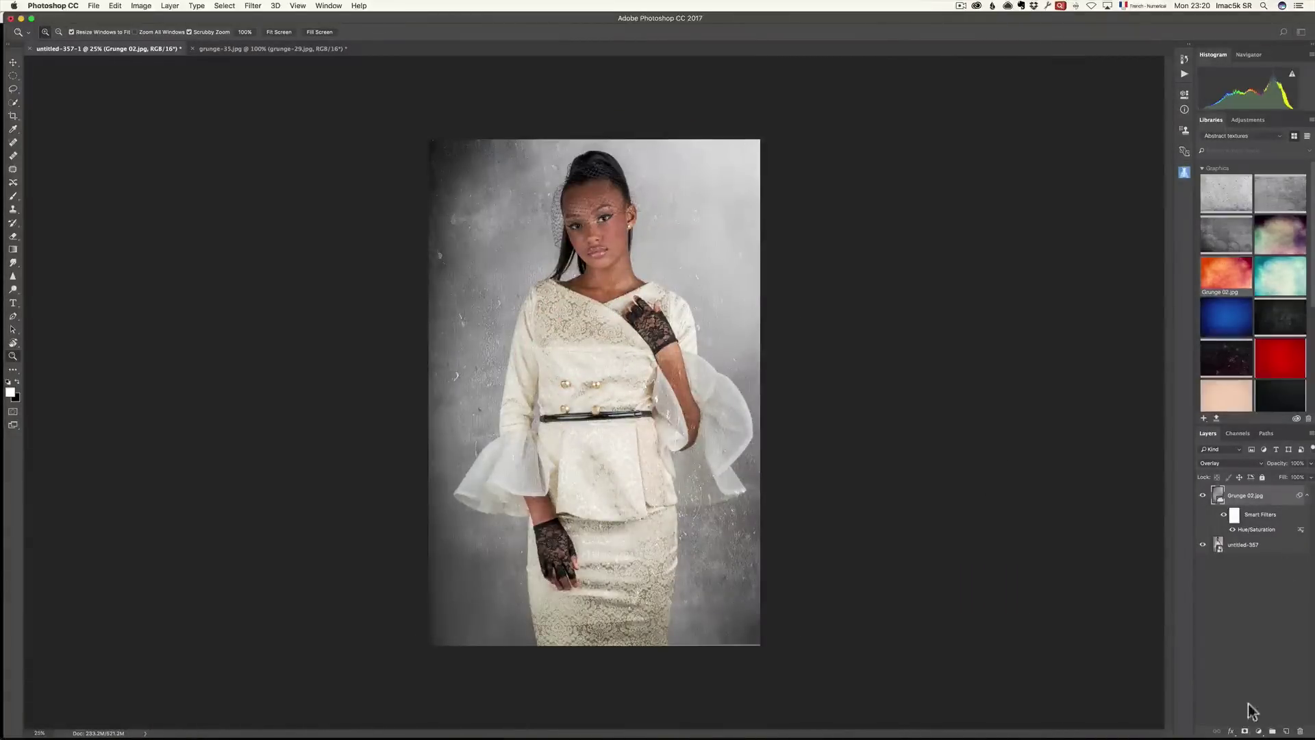
Step: Add a layer mask to Grunge 02 and set the Brush opacity to 100%
click(1245, 732)
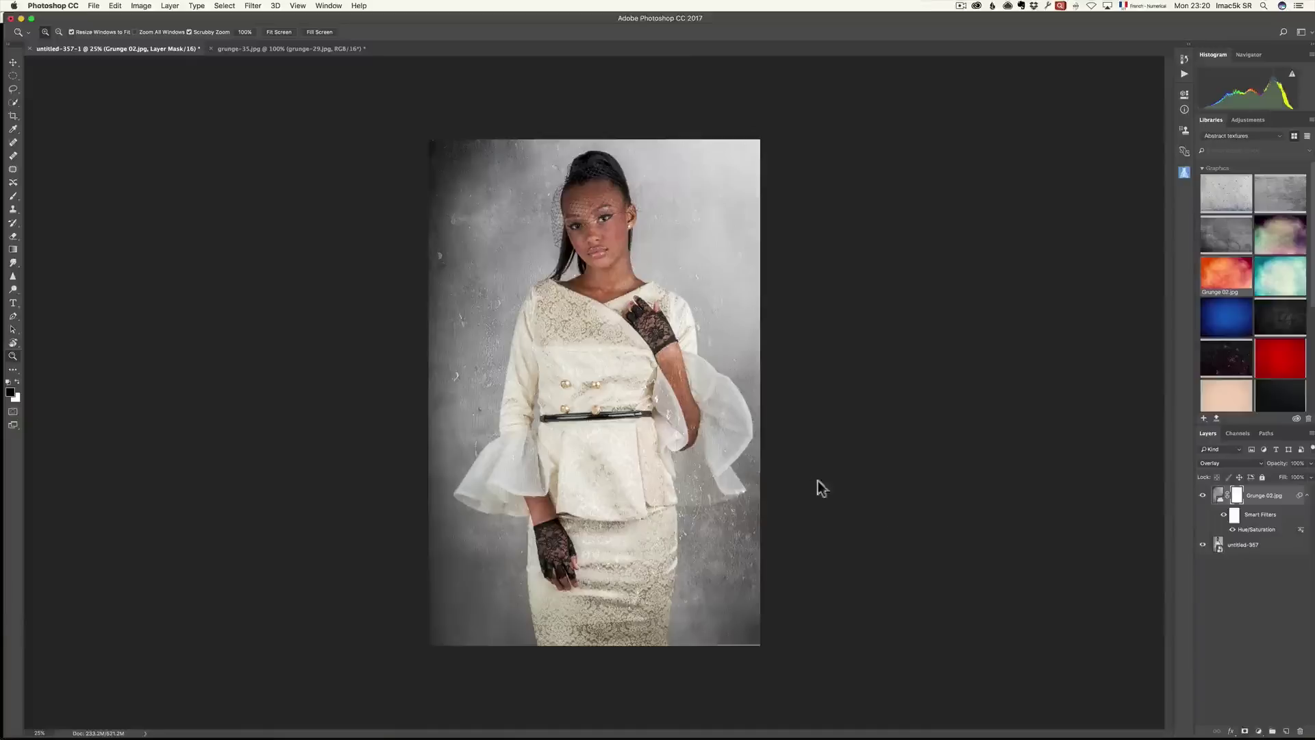
key(b)
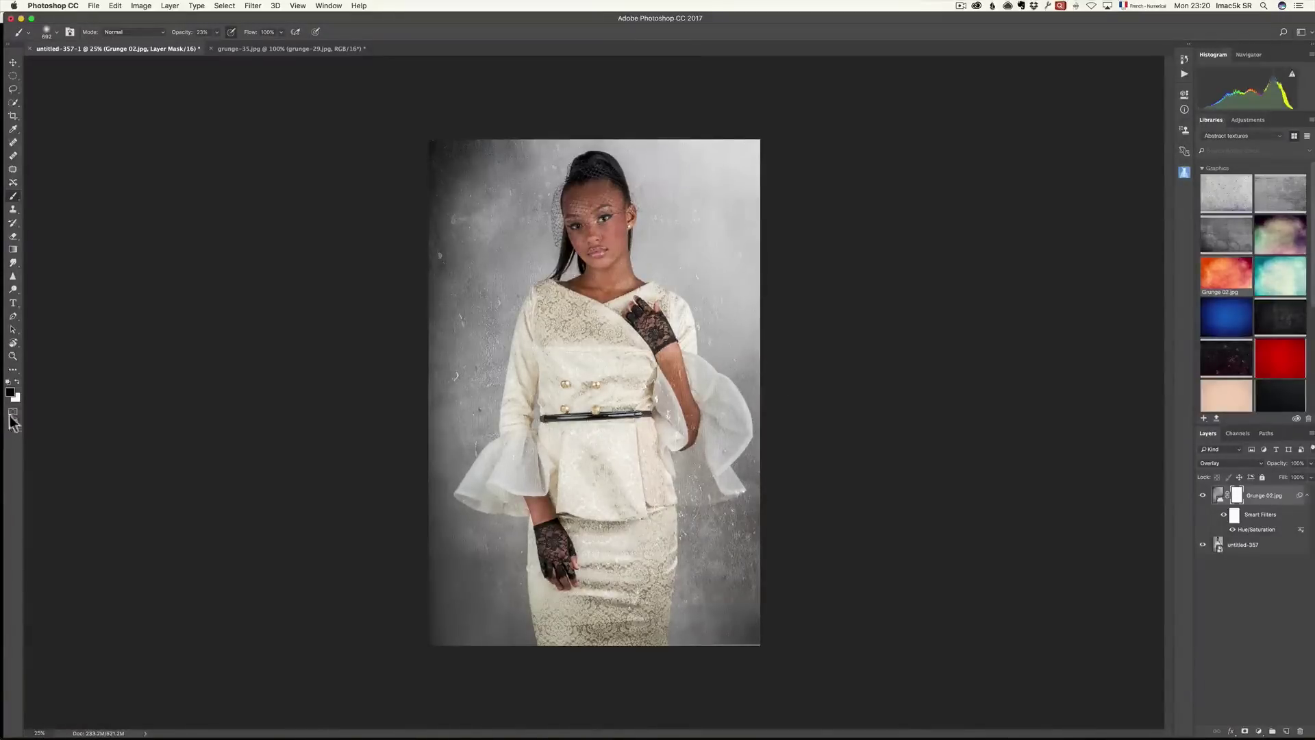
drag(185, 38, 322, 41)
Step: Paint black on the mask over the neckline, right sleeve and skirt
drag(609, 287, 615, 314)
drag(677, 373, 663, 417)
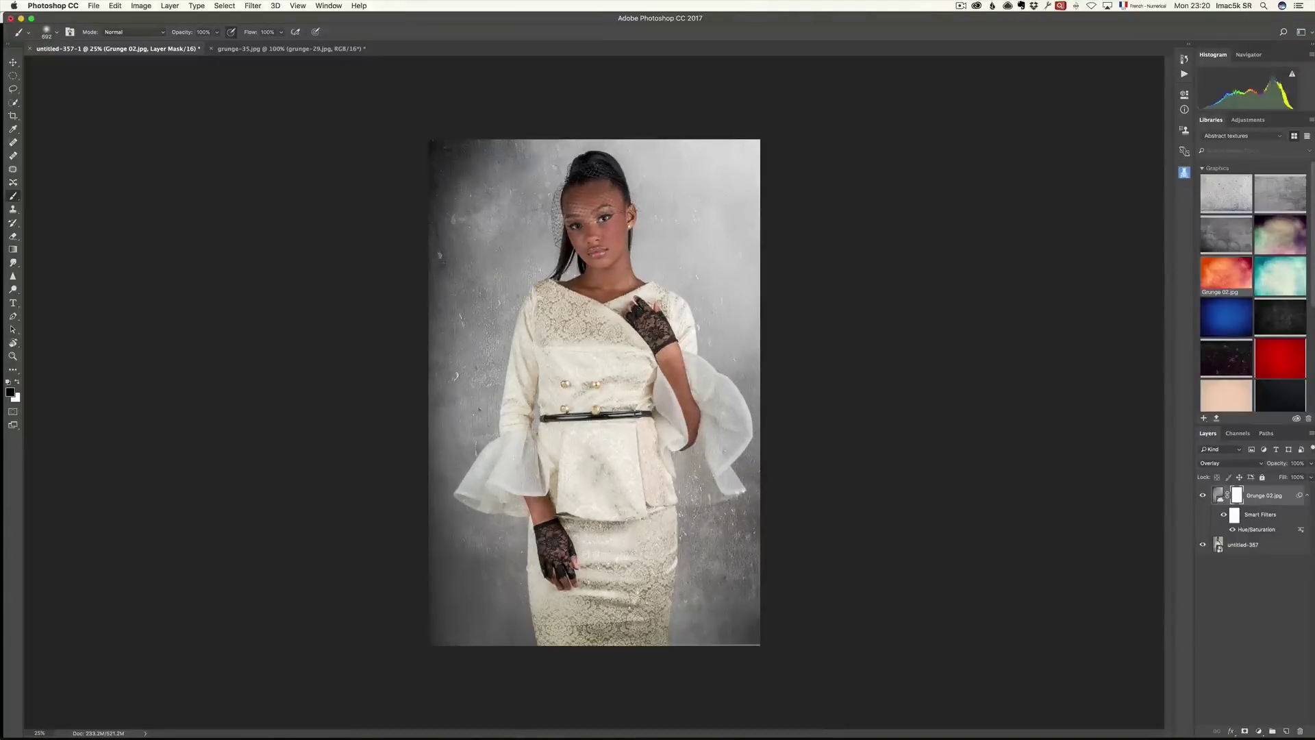
mouse_move(555, 558)
mouse_down()
mouse_move(569, 617)
mouse_move(596, 624)
mouse_move(620, 549)
mouse_move(647, 575)
mouse_up()
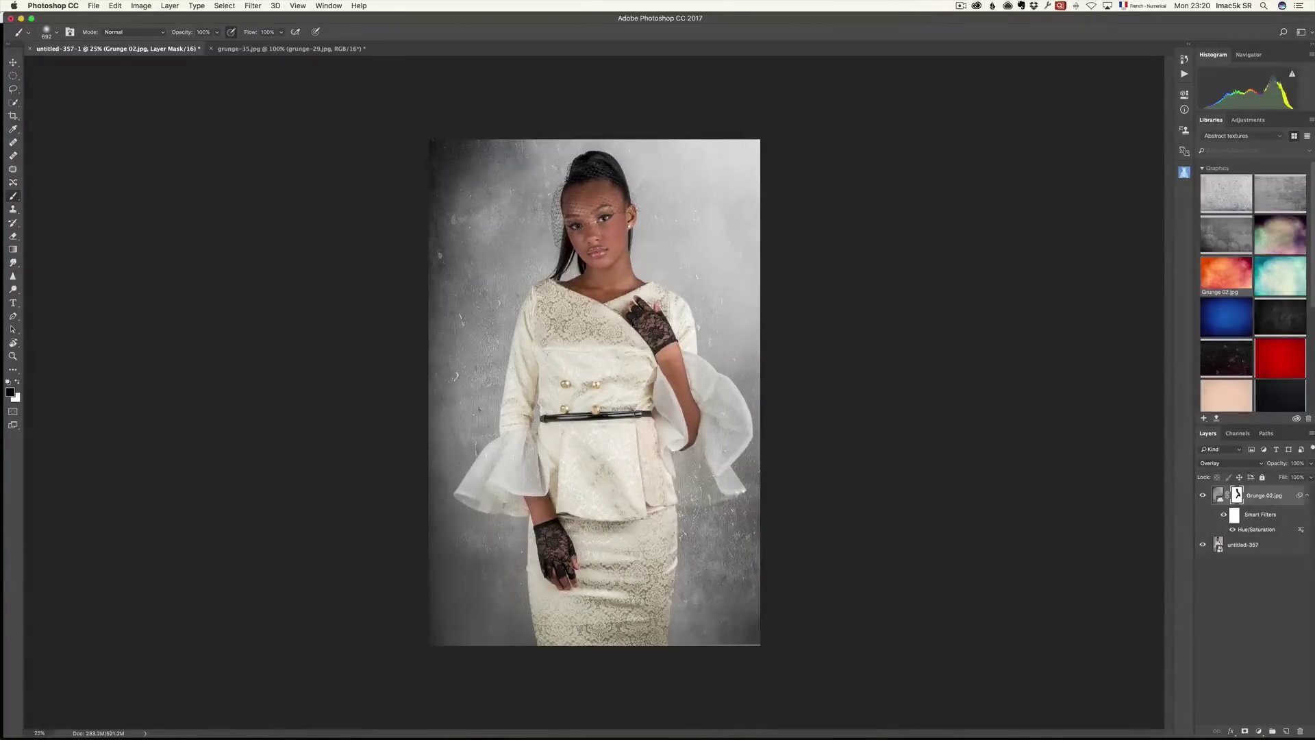
Step: Zoom to 200% on the face, set the brush to 350 px and pan over the head
key(z)
drag(623, 275, 620, 241)
key(b)
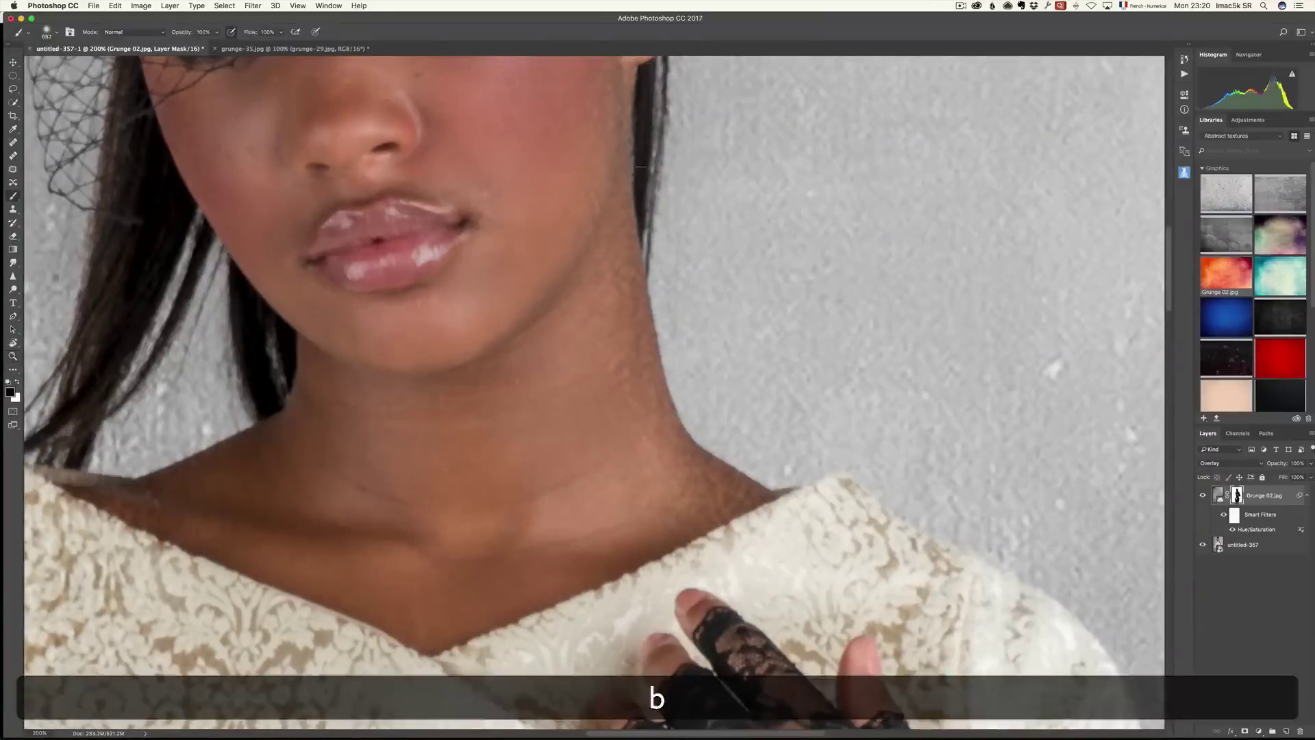
mouse_move(529, 294)
mouse_down()
mouse_move(411, 338)
mouse_move(361, 332)
mouse_up()
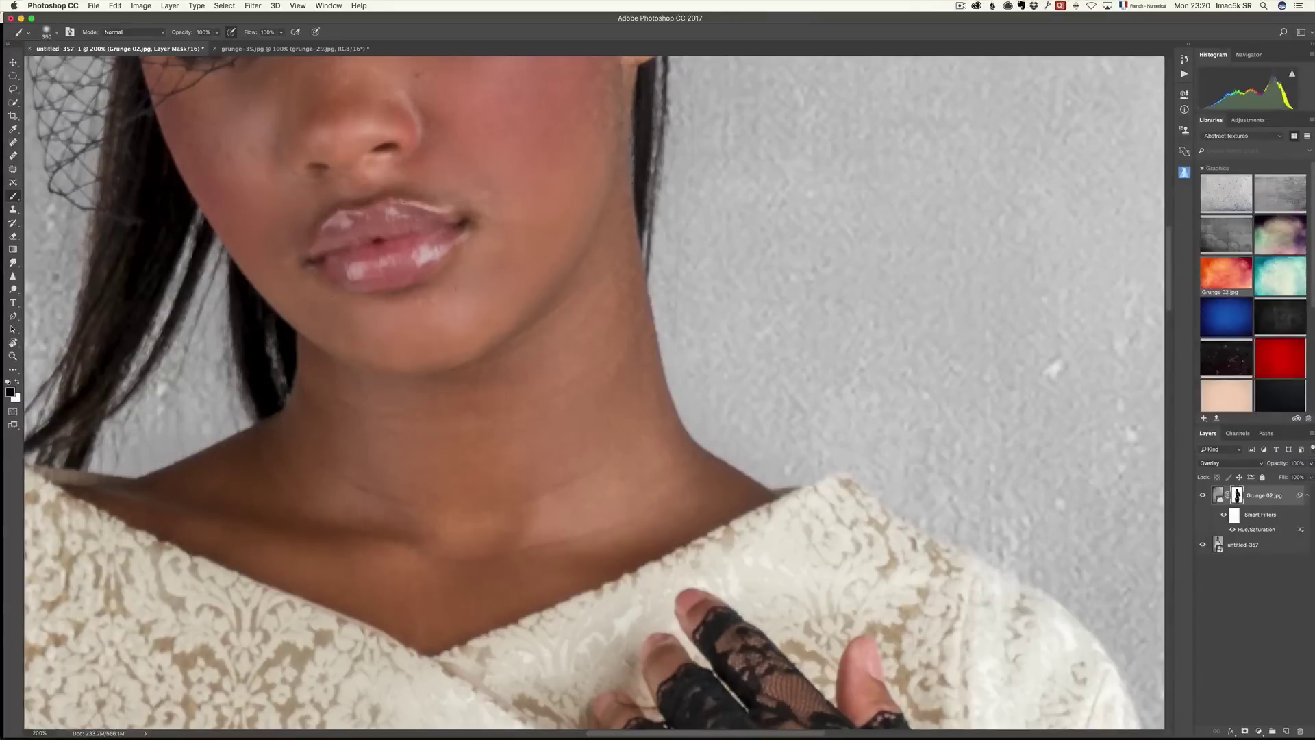
drag(466, 197, 420, 391)
drag(538, 206, 506, 384)
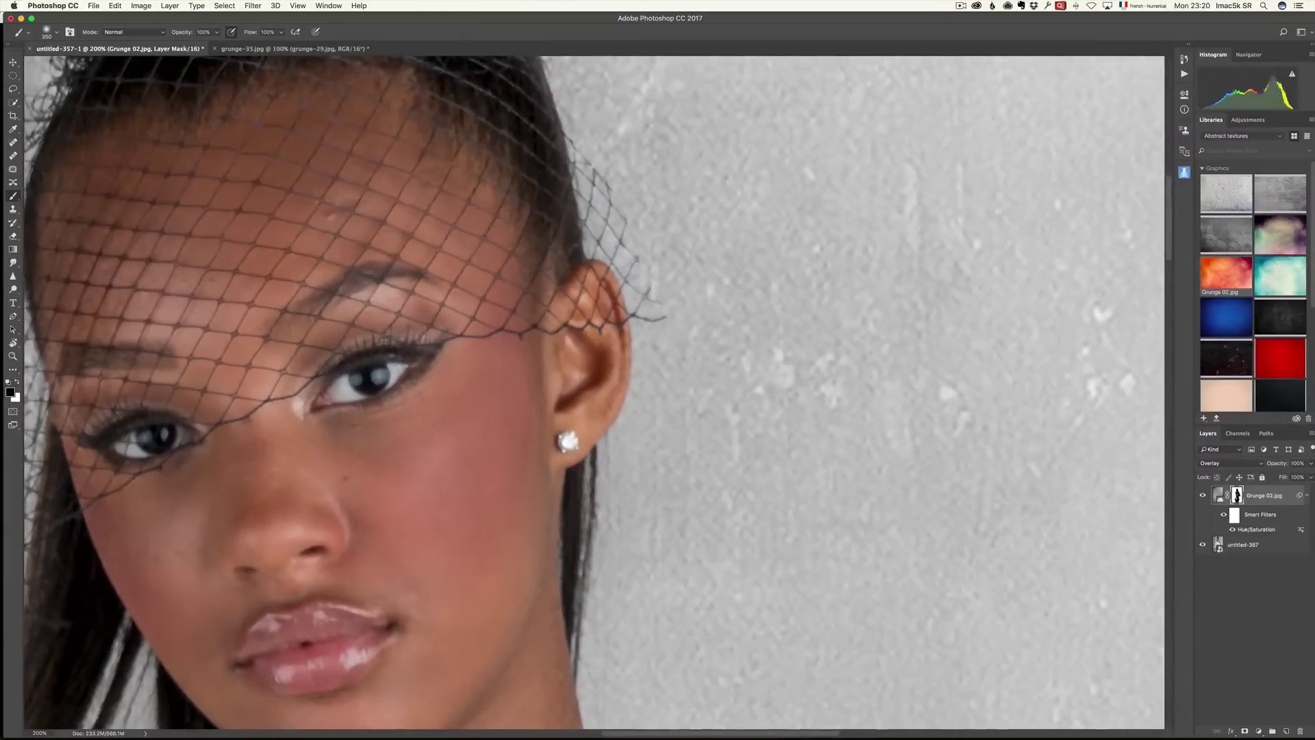
drag(261, 274, 364, 373)
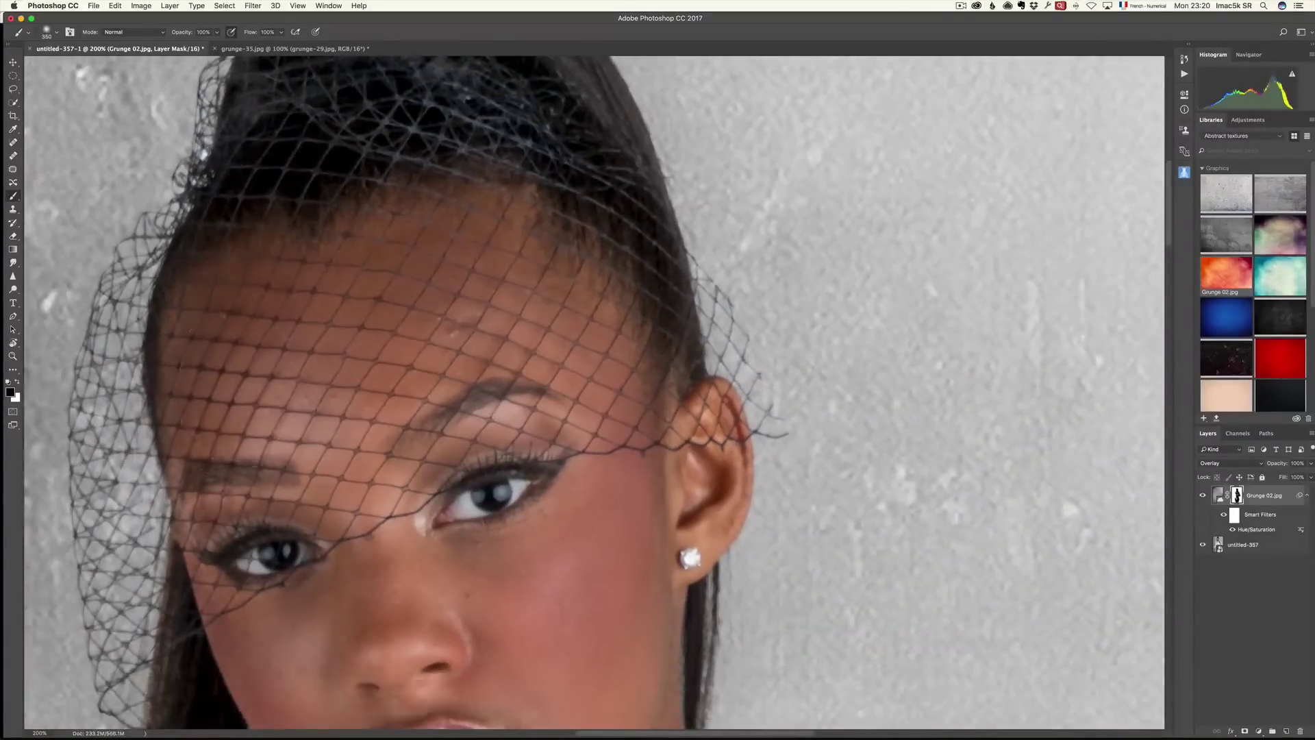
Step: Zoom out to 50%, bring the dress into view and lower brush opacity to 59%
key(alt+z)
mouse_move(353, 485)
mouse_down()
mouse_move(296, 587)
mouse_move(550, 568)
mouse_move(567, 523)
mouse_up()
key(b)
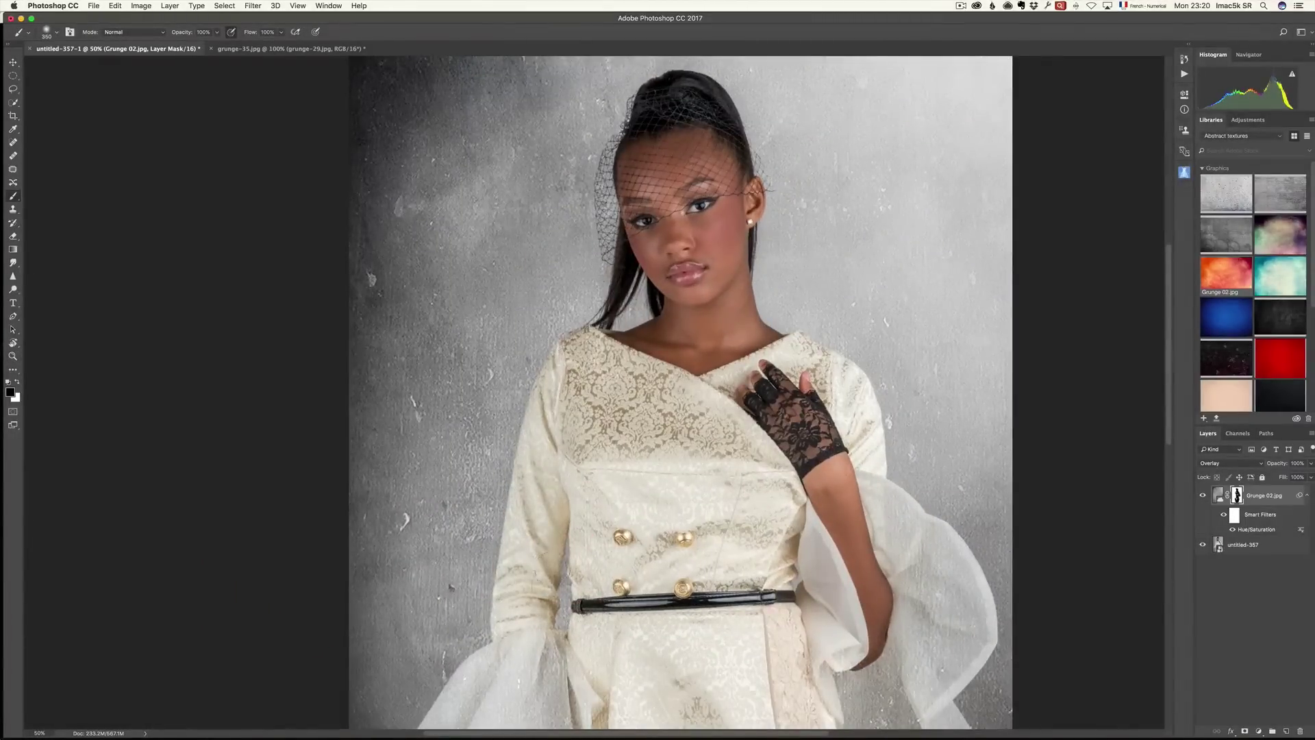
key(space)
drag(662, 625, 640, 396)
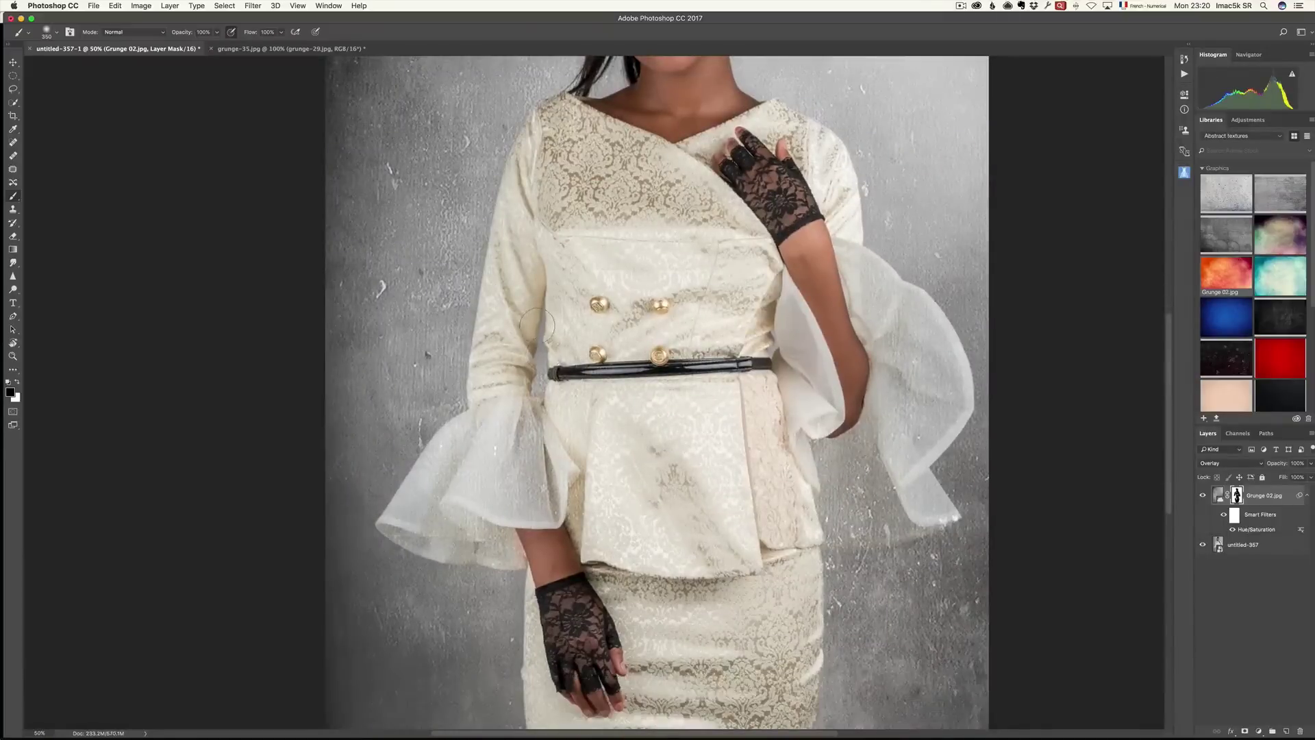
key(x)
key(x)
drag(180, 32, 137, 43)
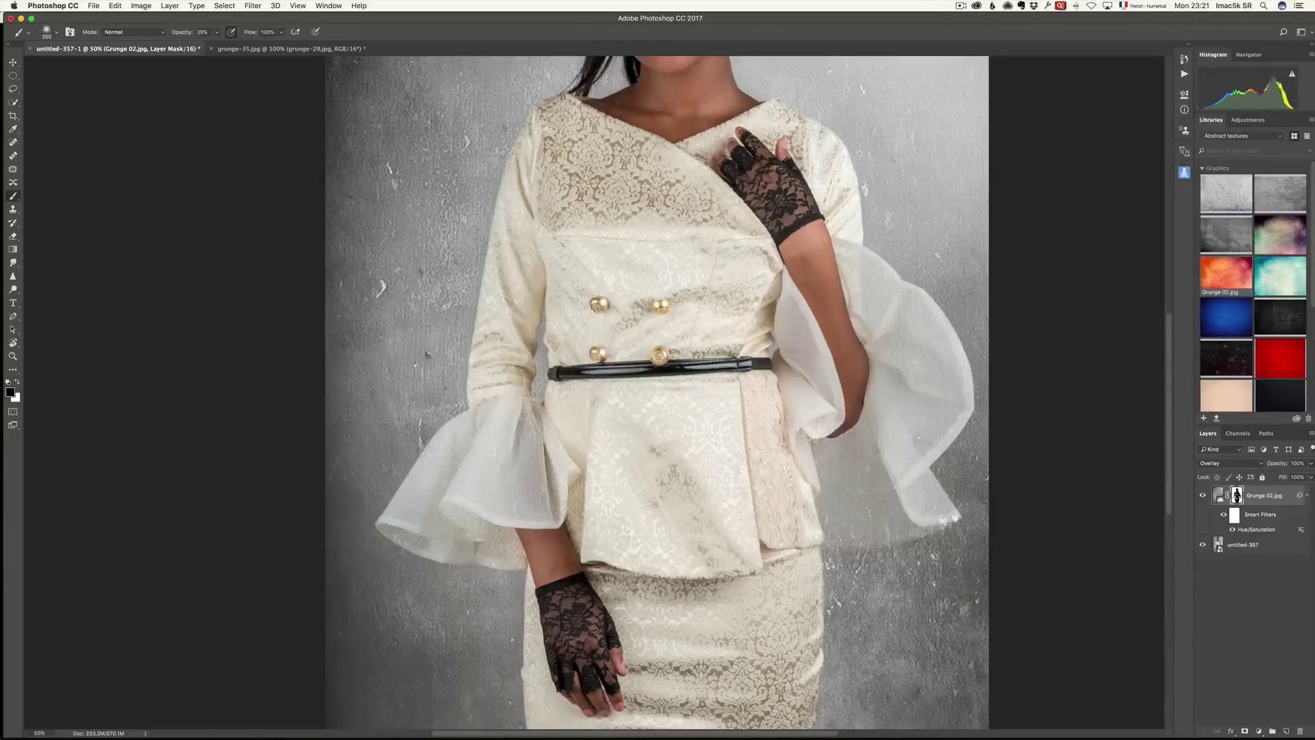
Step: Zoom out to the whole image and briefly check the grunge layer's mask on its own
key(z)
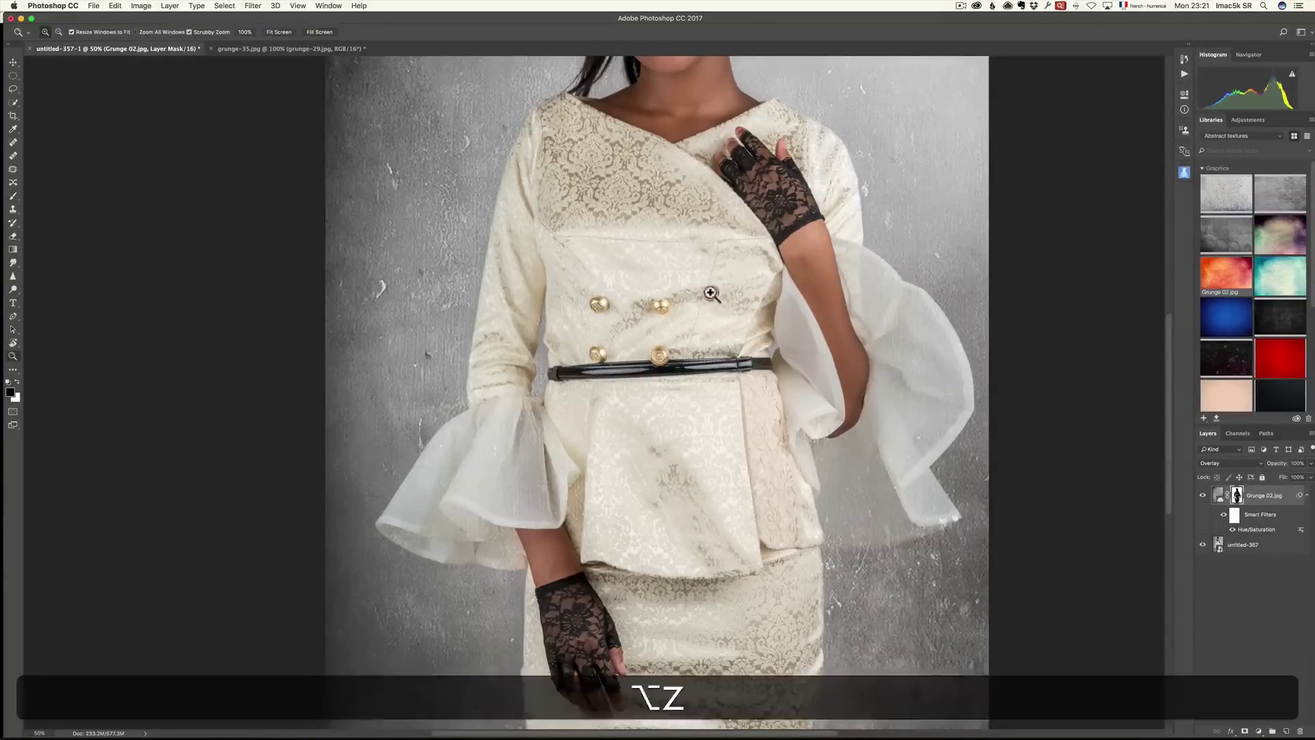
alt+click(711, 288)
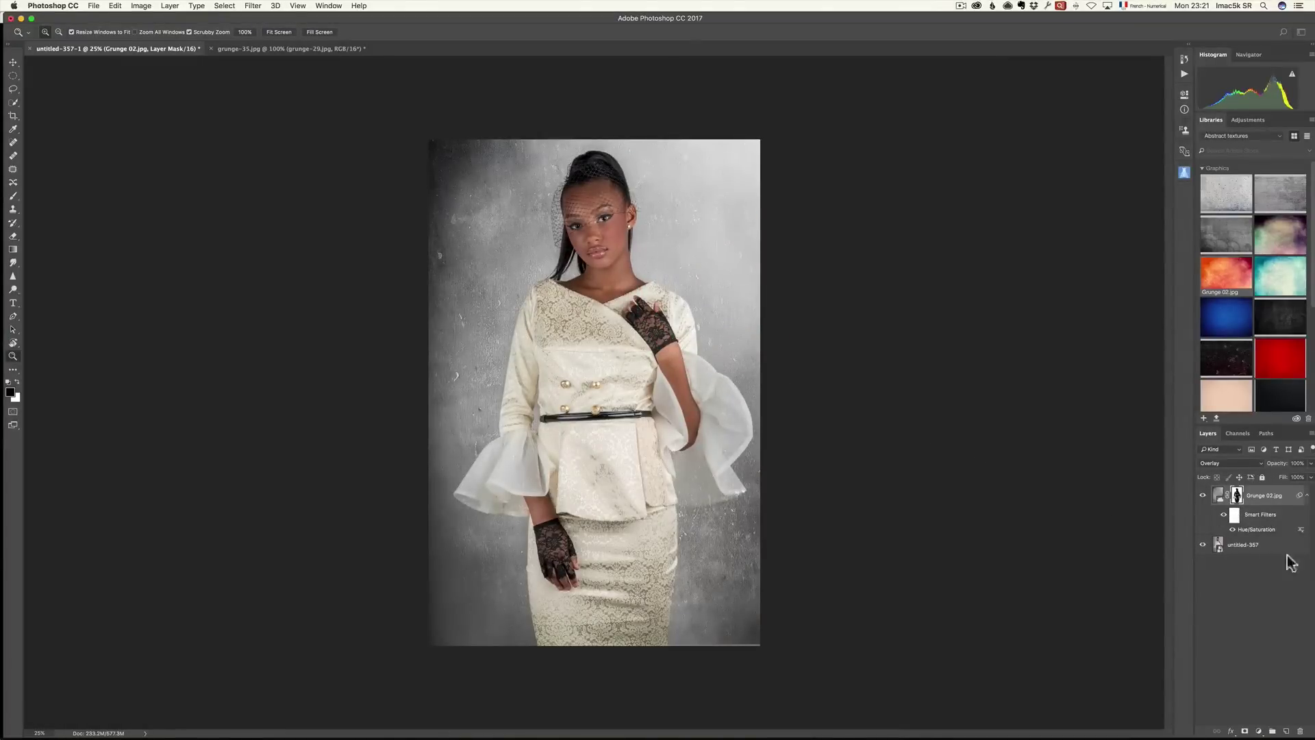
alt+click(1237, 495)
alt+click(1236, 495)
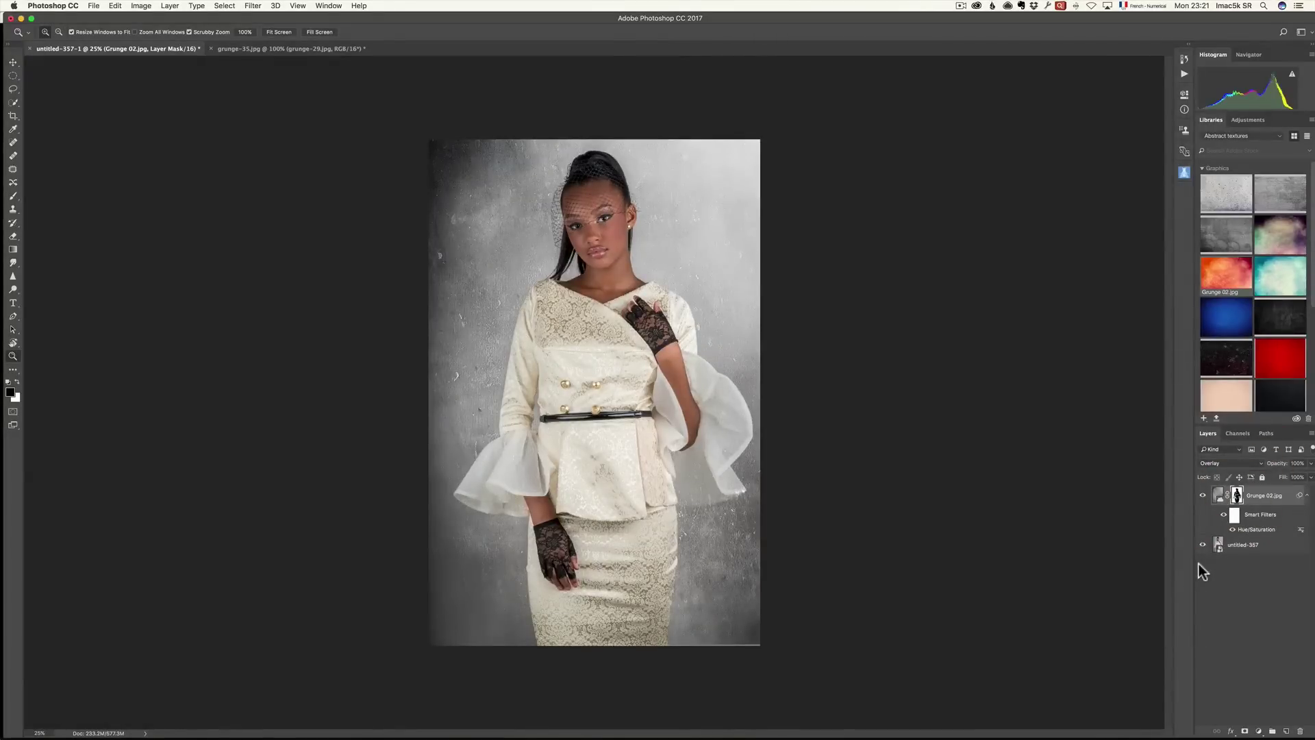
Step: Stamp all visible layers into a new Layer 1 and open it in Camera Raw Filter
key(super)
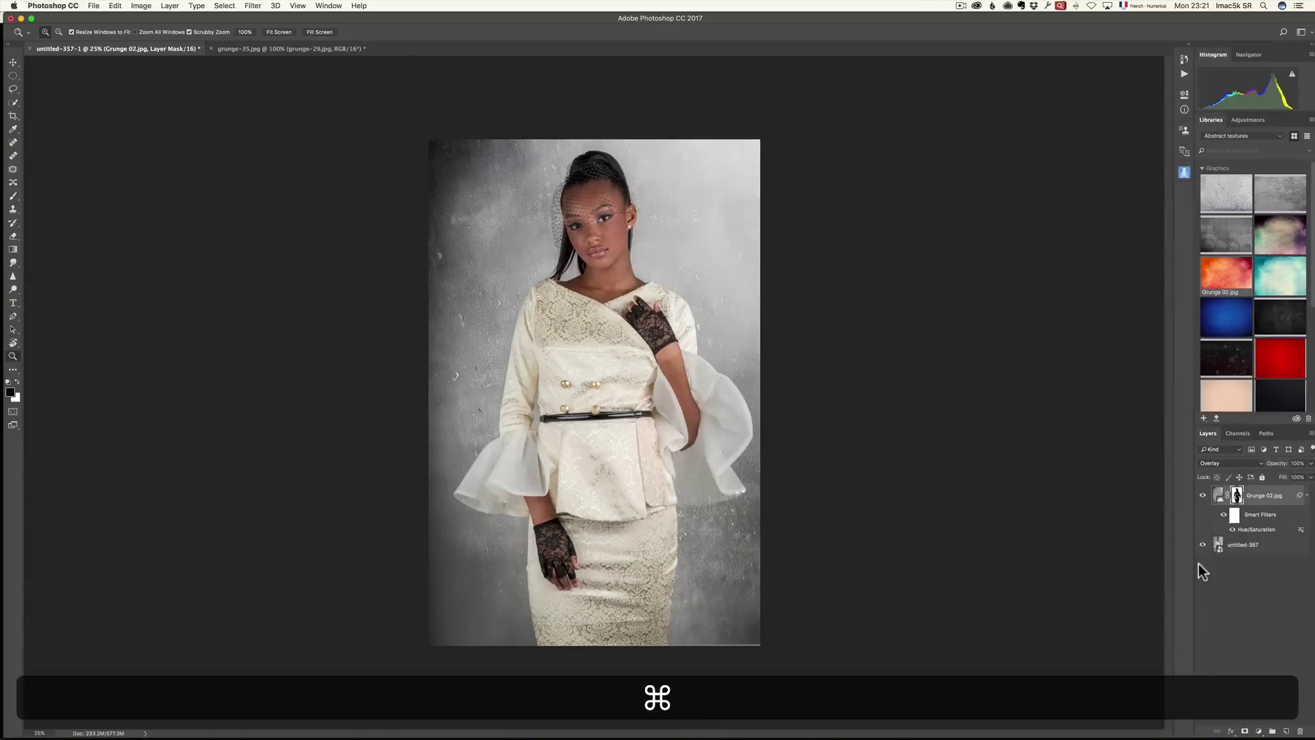
key(super+alt+shift+e)
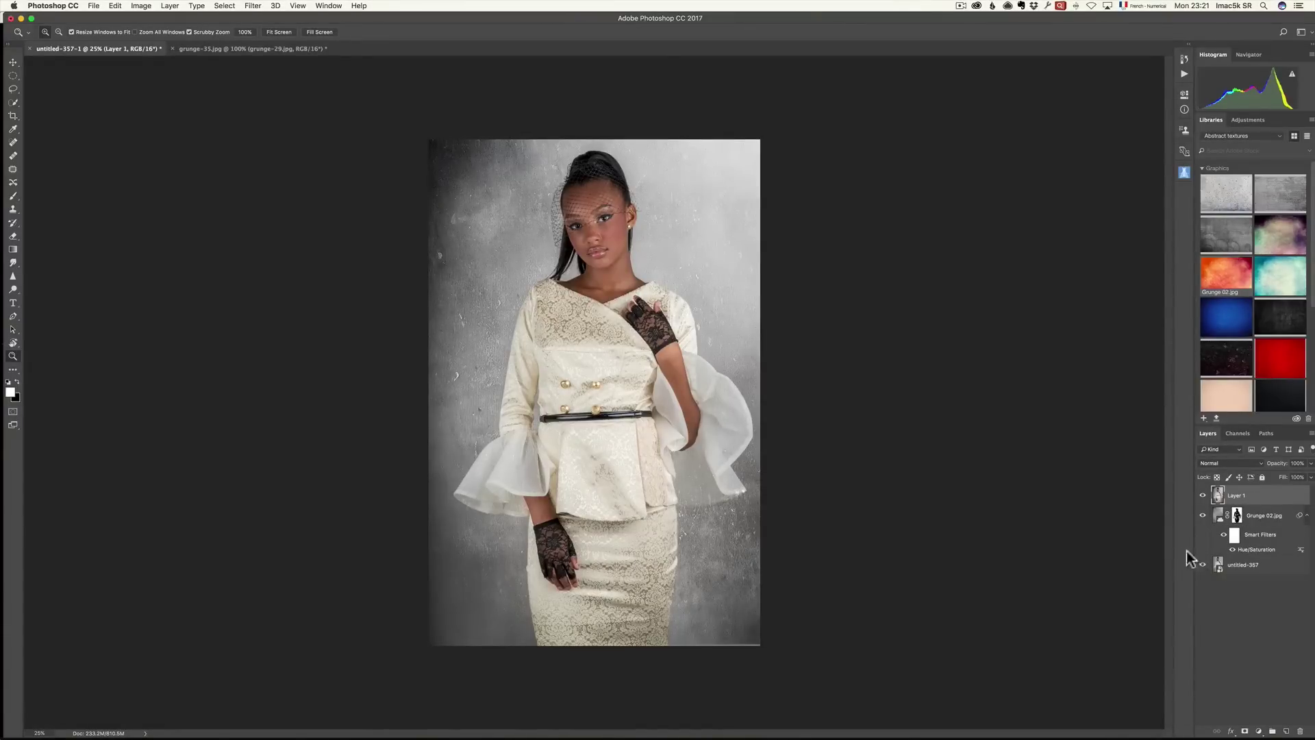
click(253, 7)
click(320, 70)
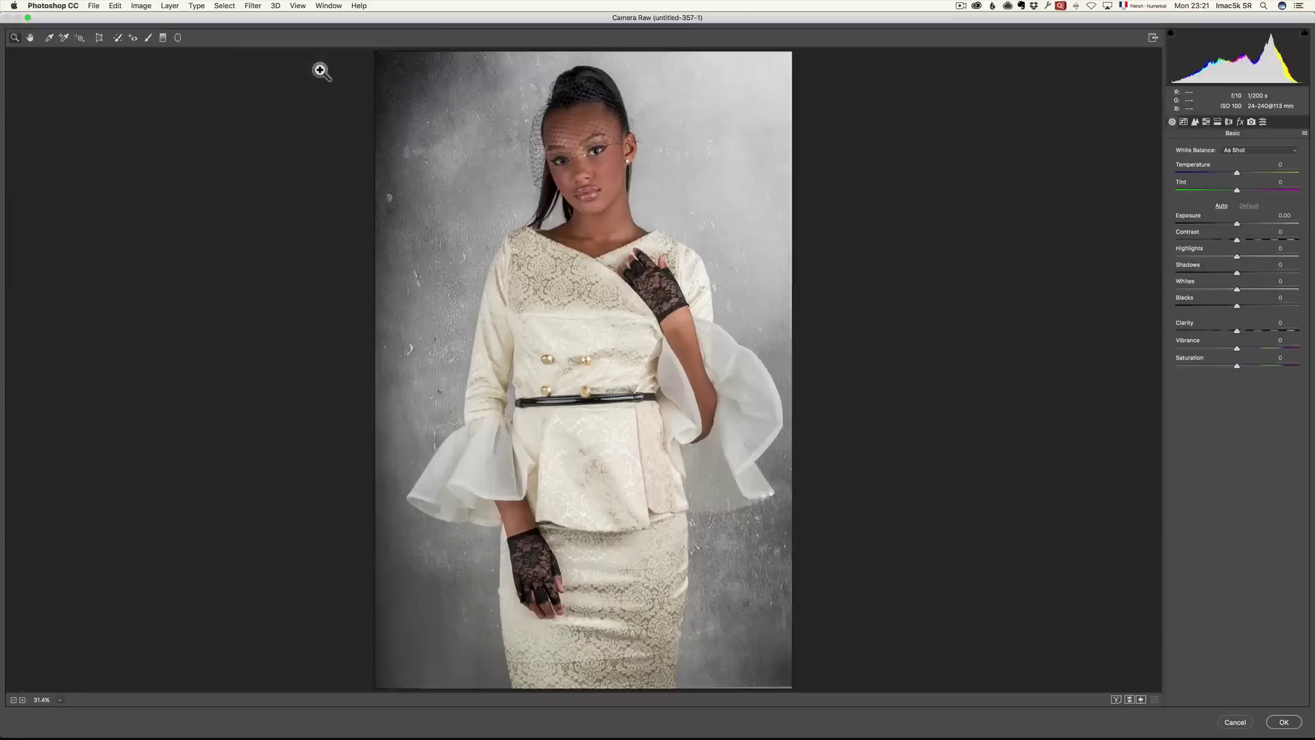
Step: Draw a radial filter oval around the model, set to Outside, darkened and warmed
click(178, 38)
click(1175, 194)
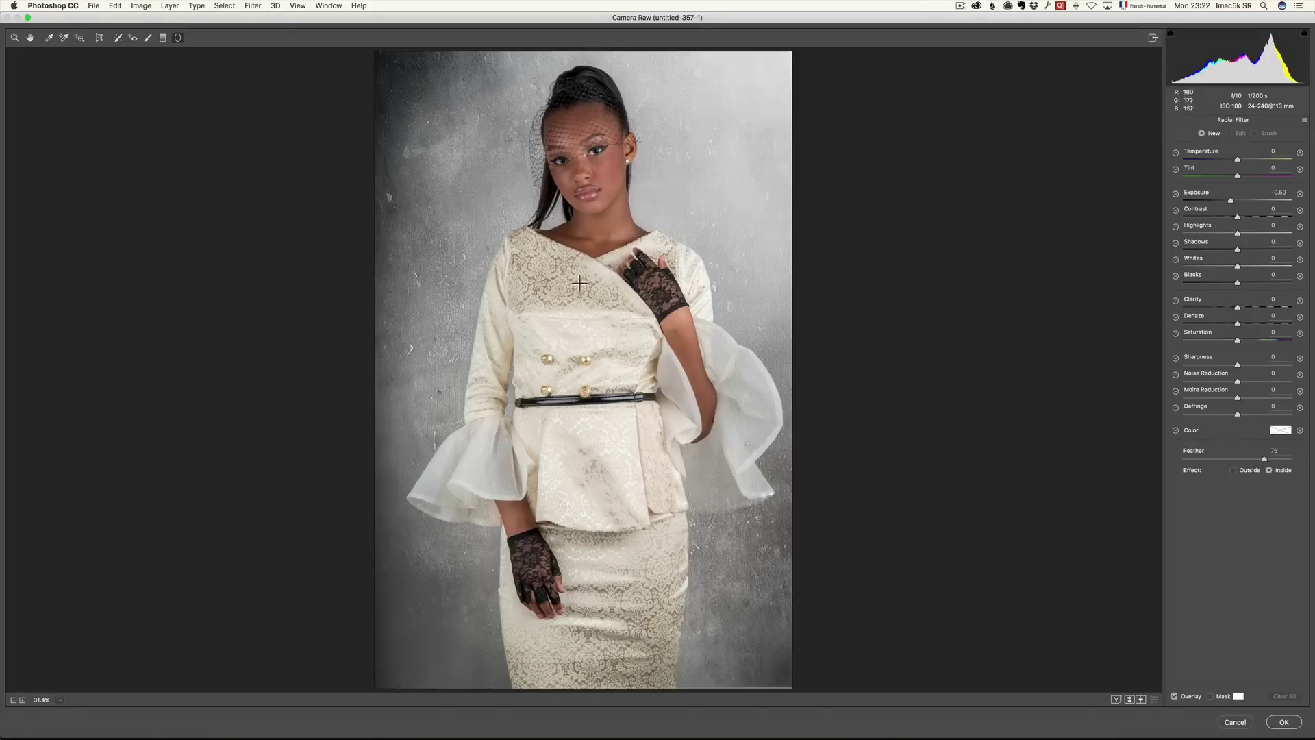
drag(588, 325, 690, 505)
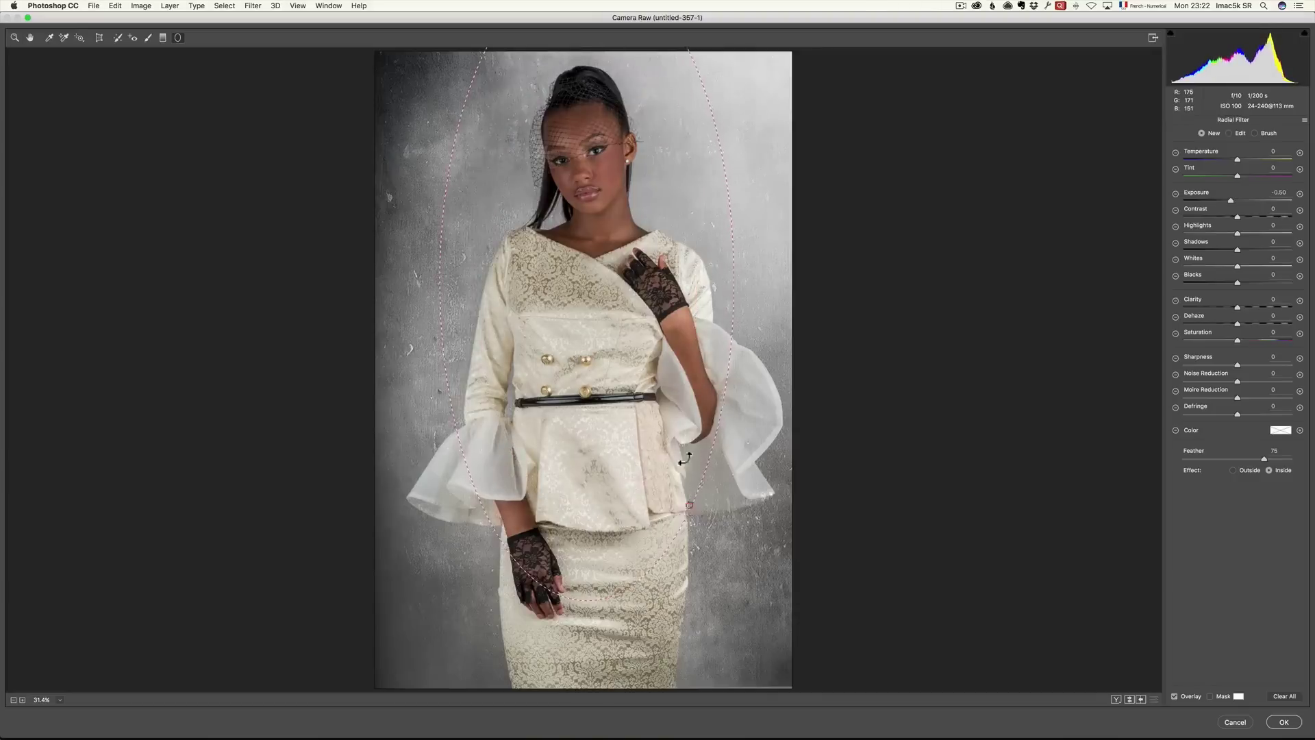
drag(591, 287, 588, 323)
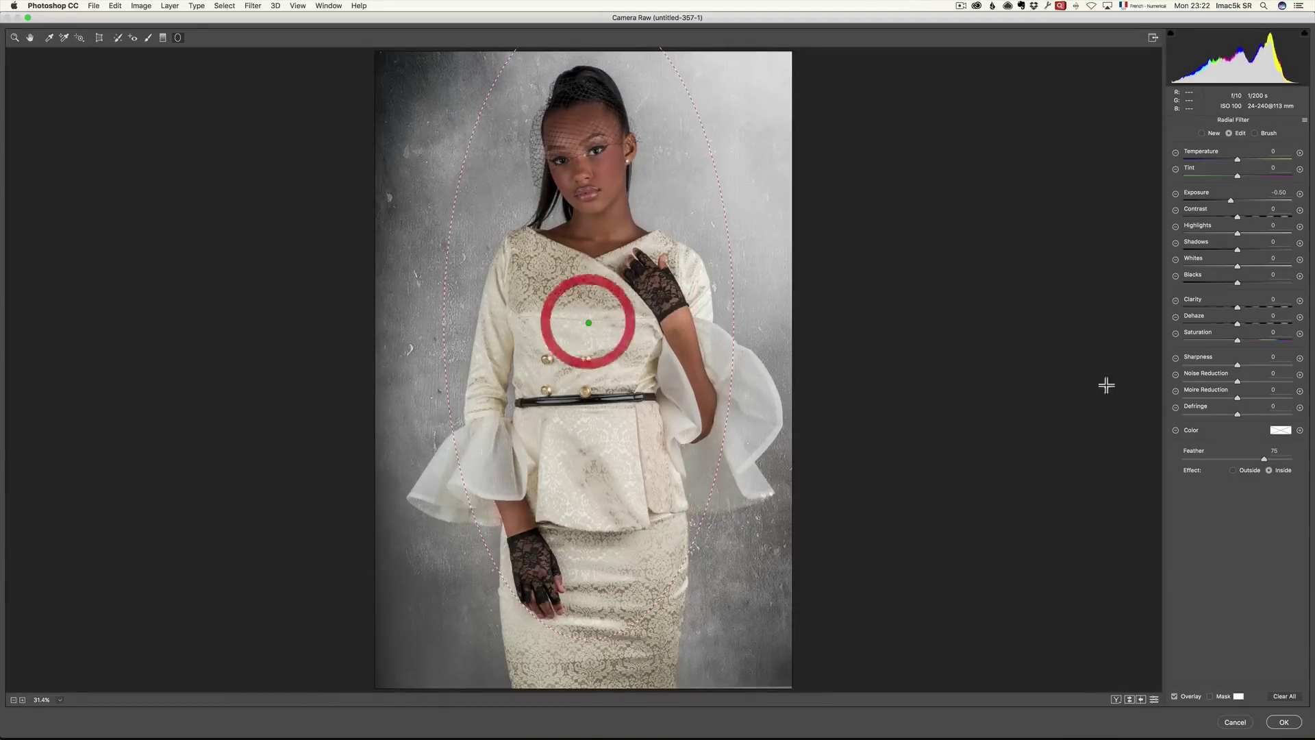
click(1248, 472)
drag(1237, 205, 1215, 204)
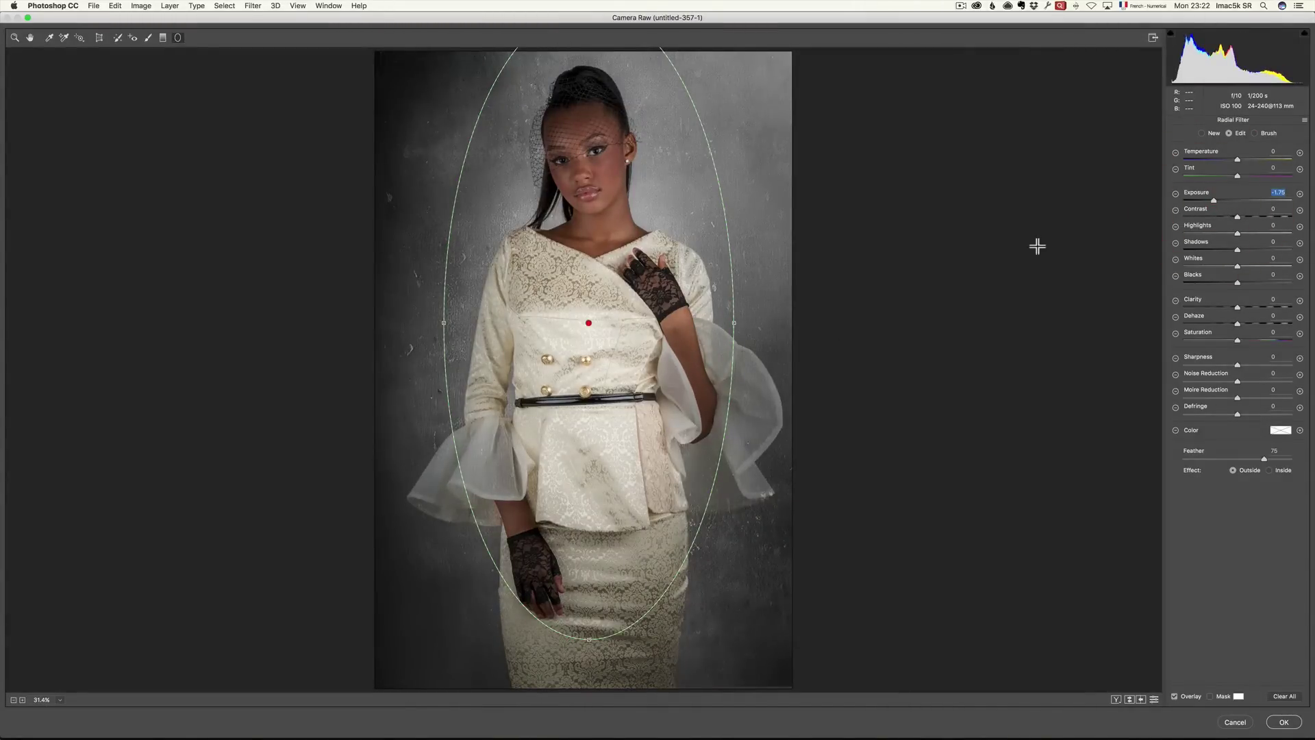
drag(1237, 160, 1264, 179)
mouse_move(586, 325)
mouse_down()
mouse_move(609, 323)
mouse_move(592, 322)
mouse_up()
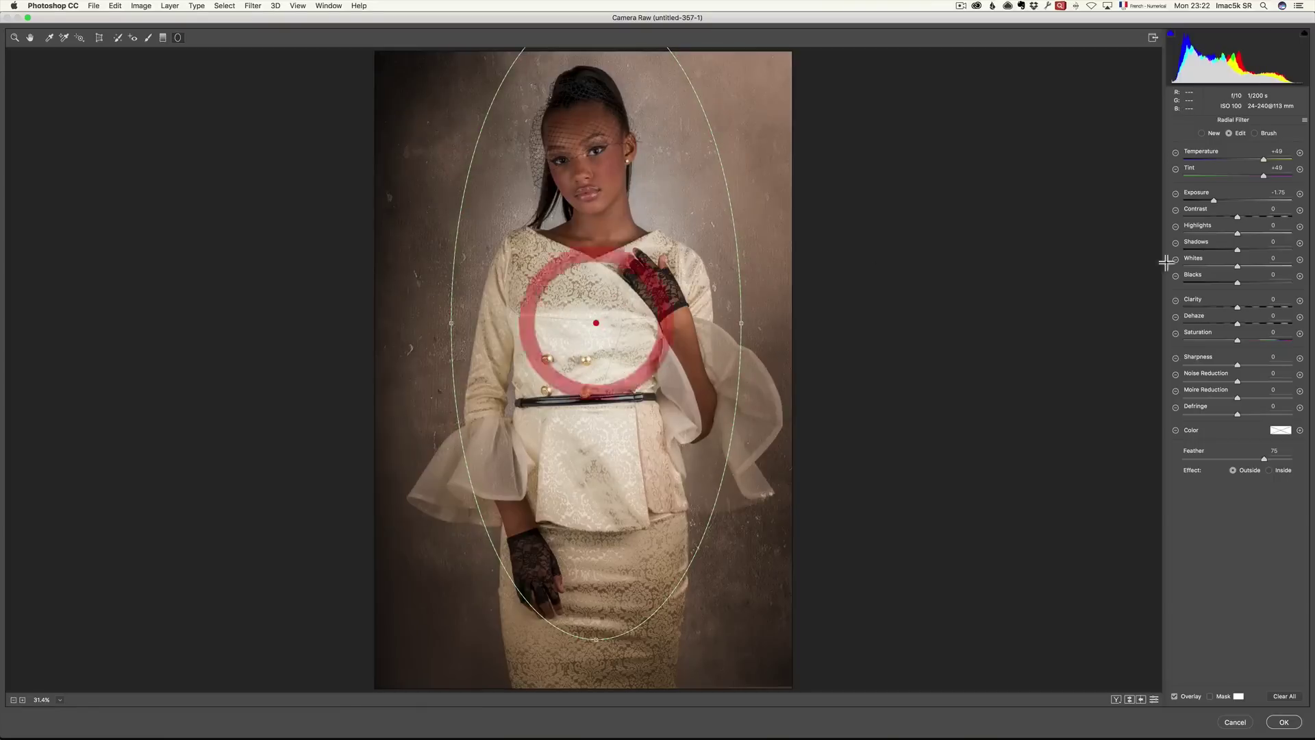
Step: Trial exposure -0.95 and feather 66, undo them, and move the oval up toward the chest
right_click(596, 323)
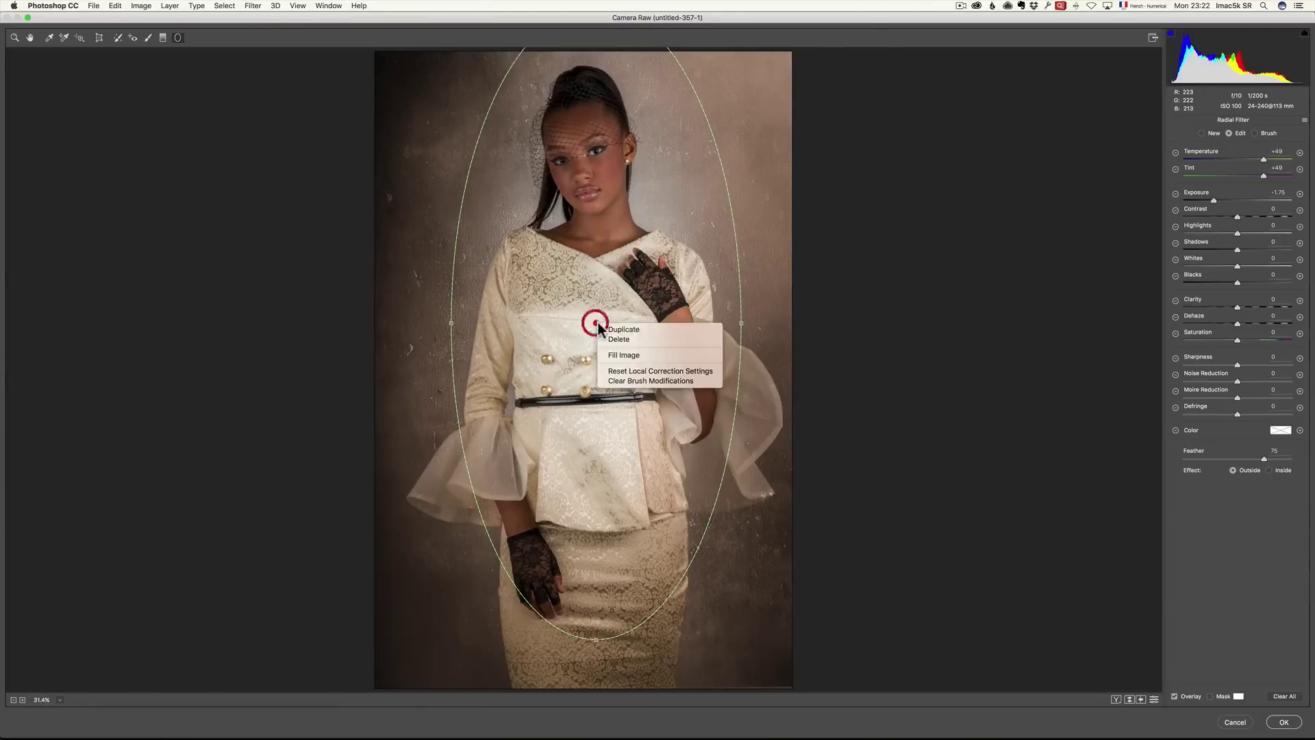
key(Escape)
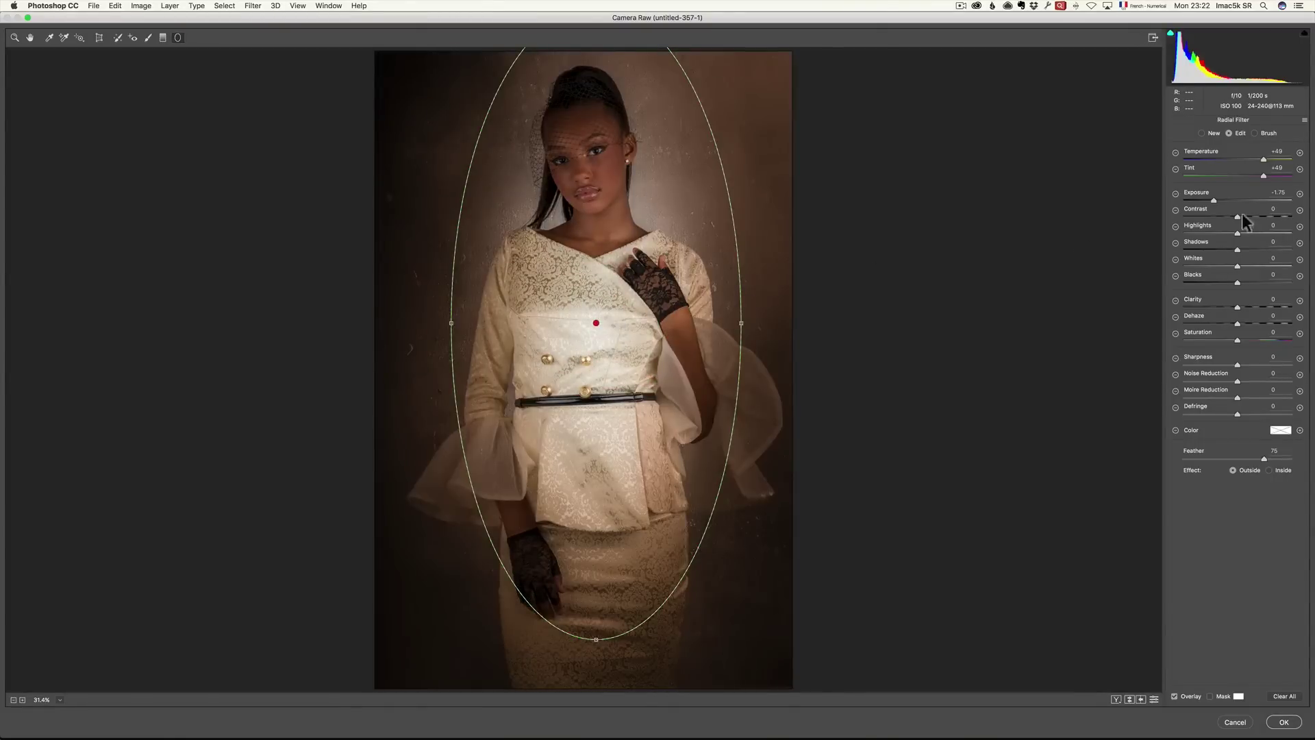
drag(1214, 200, 1226, 201)
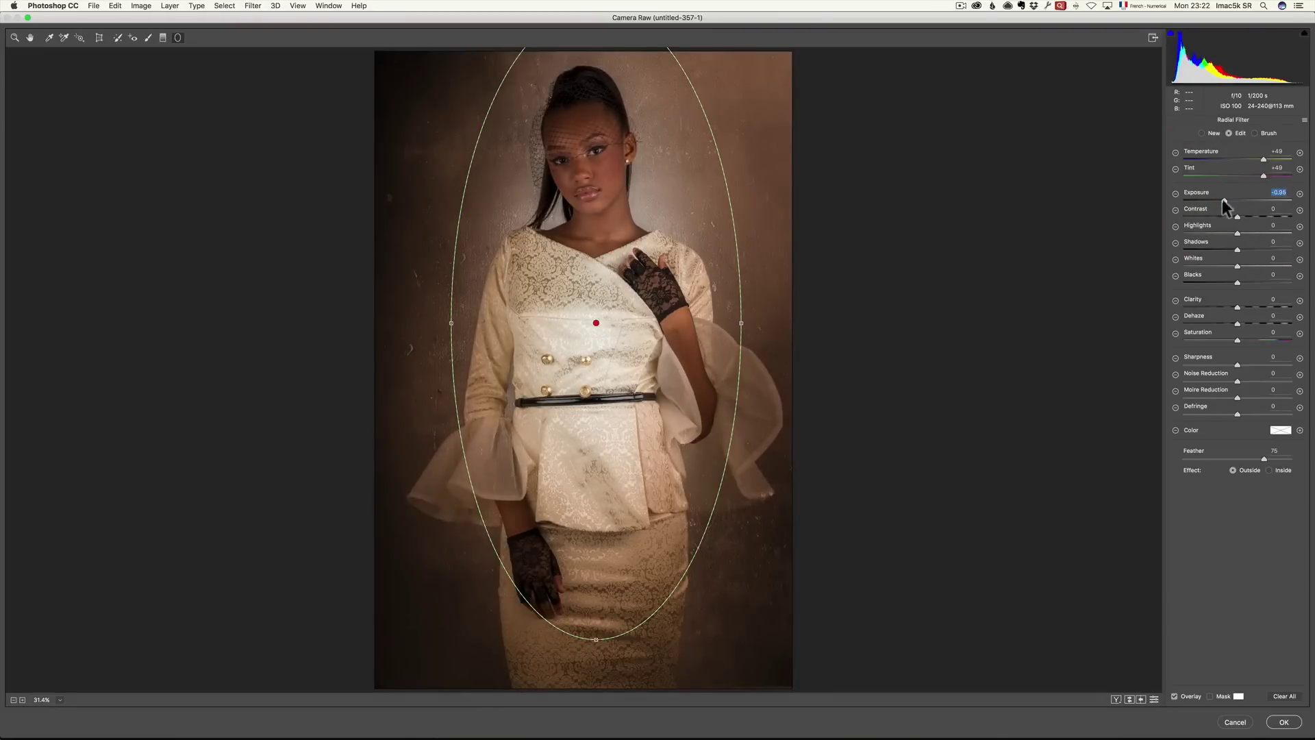
drag(1264, 459, 1254, 458)
key(super+alt+z)
key(super+alt+z)
drag(602, 332, 592, 270)
click(592, 269)
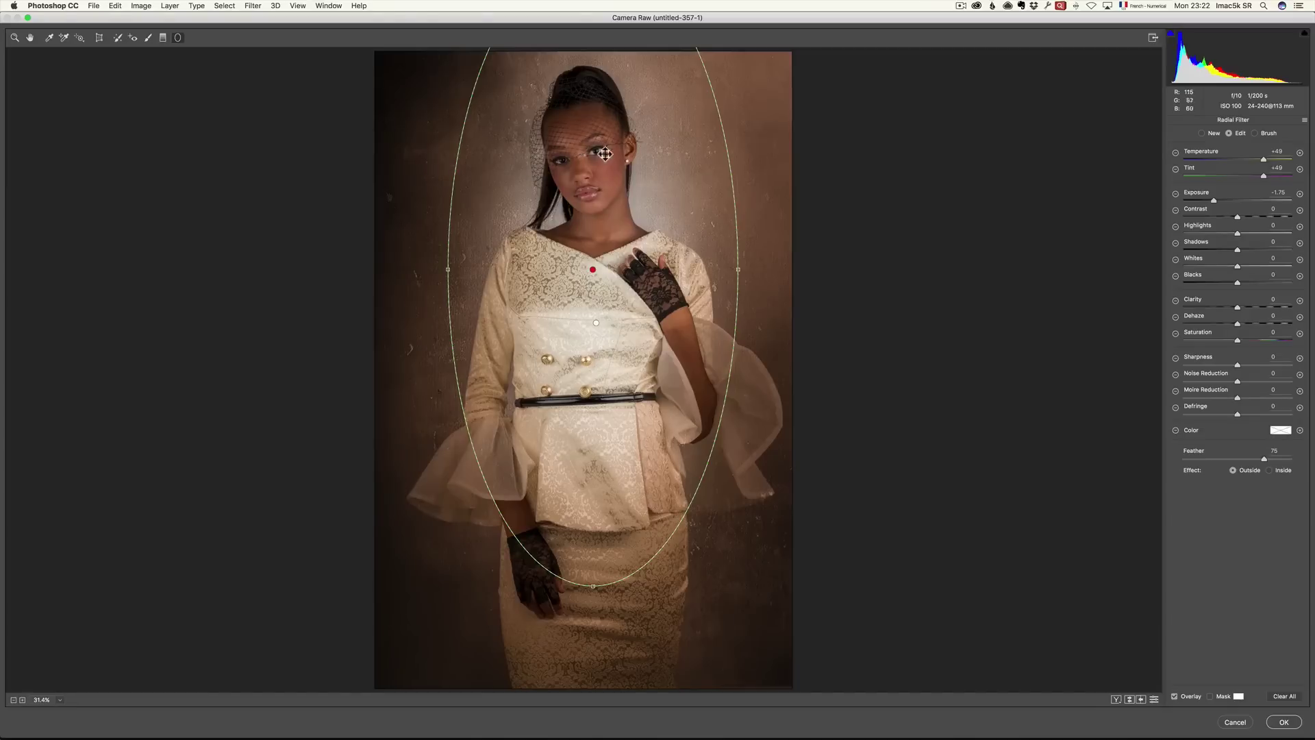
click(1201, 133)
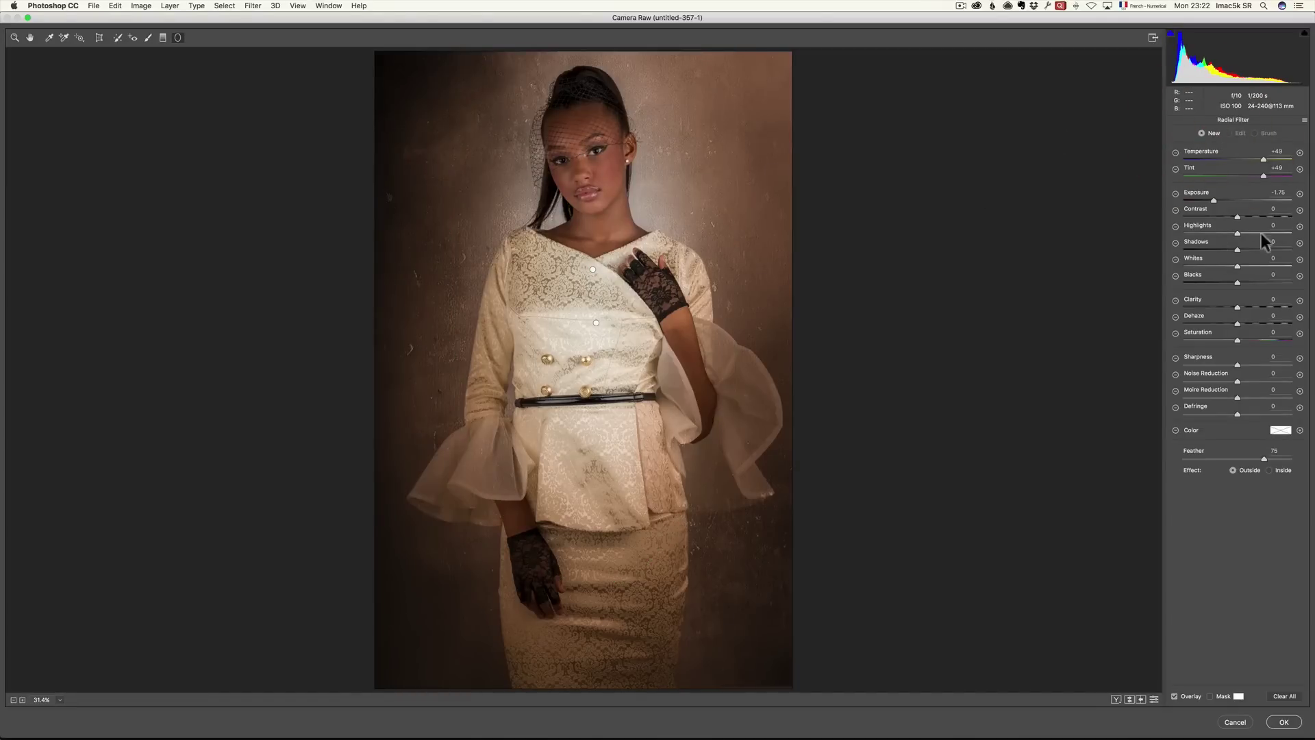
Step: Add an Inside oval over the face and shoulders at about +0.60 exposure, with Temperature and Tint reset
click(1281, 470)
drag(1214, 200, 1245, 200)
drag(589, 179, 682, 295)
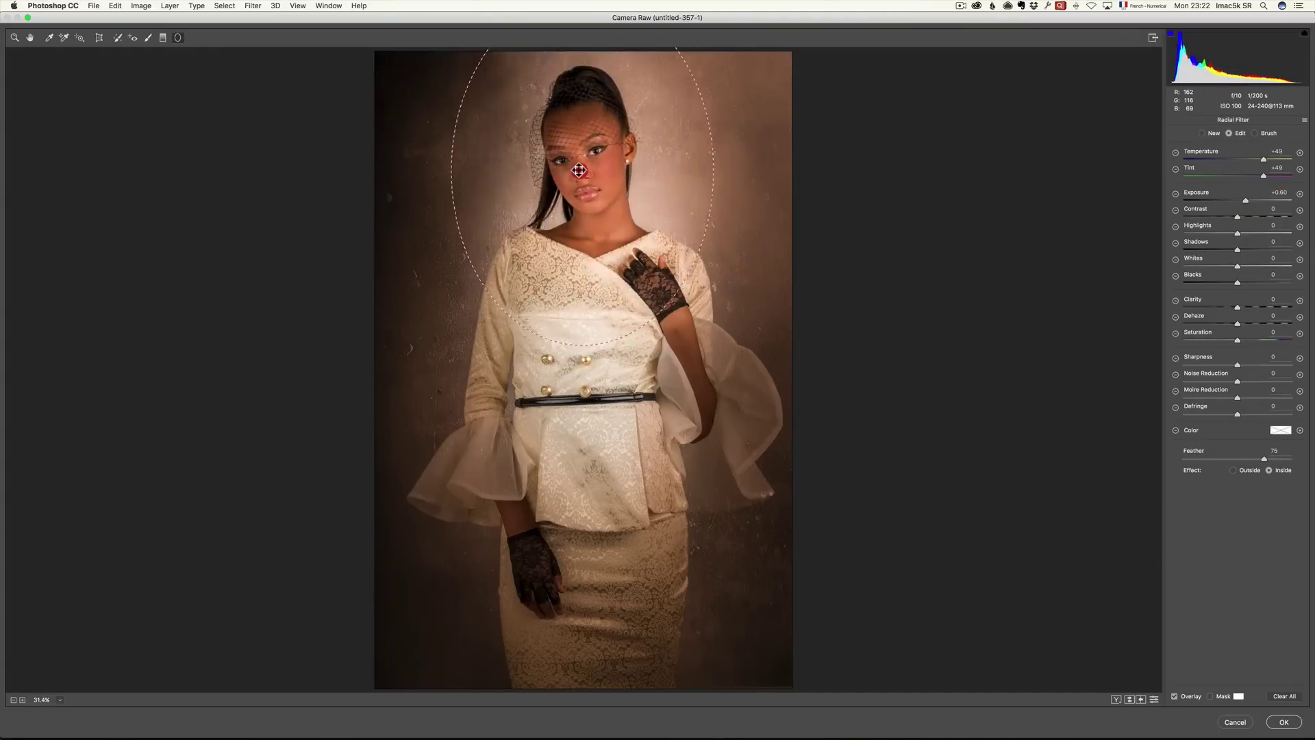
click(1243, 168)
drag(1240, 159, 1232, 162)
double_click(1233, 160)
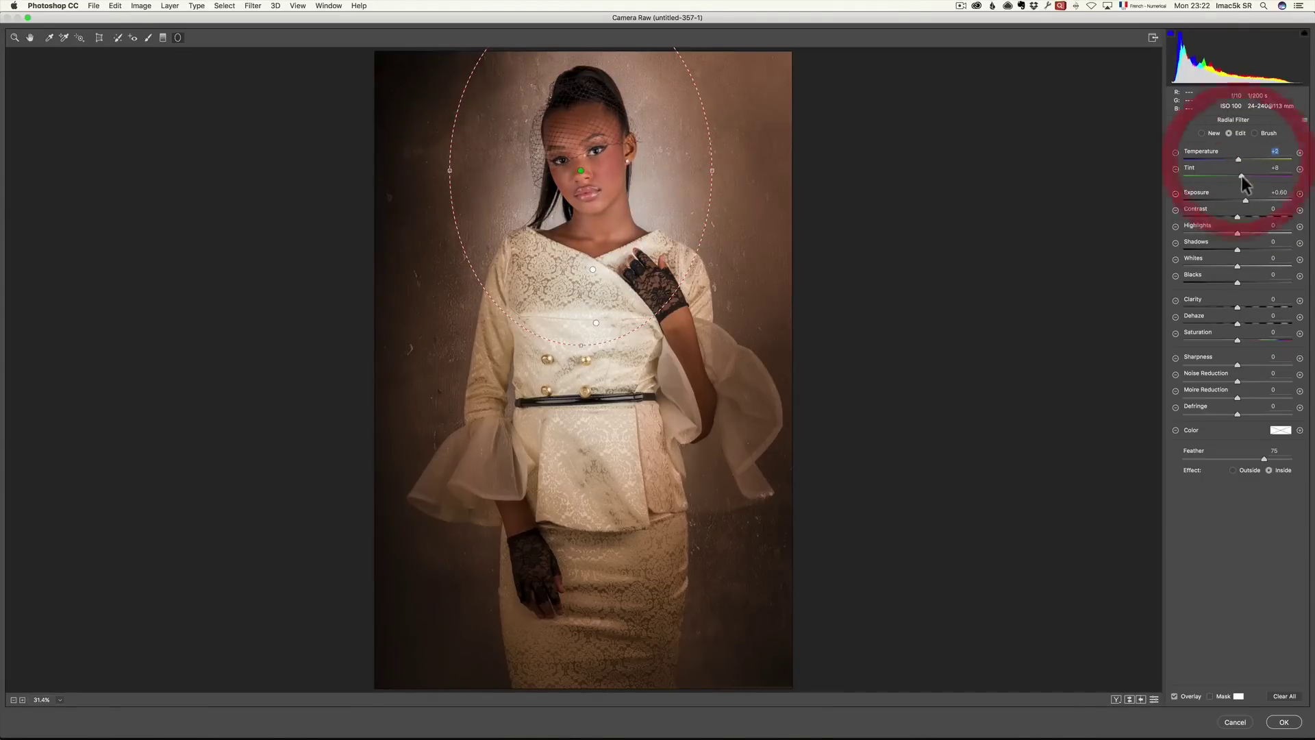
double_click(1237, 176)
drag(580, 170, 579, 191)
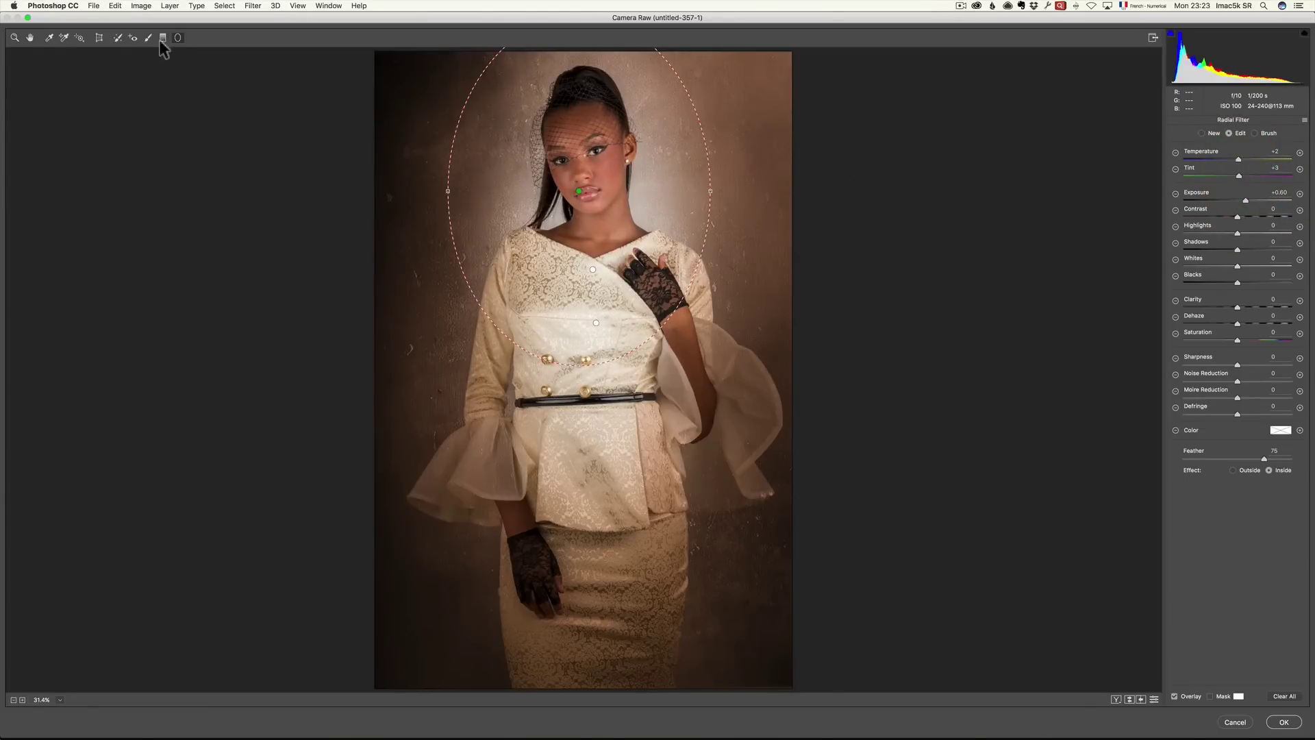
click(30, 38)
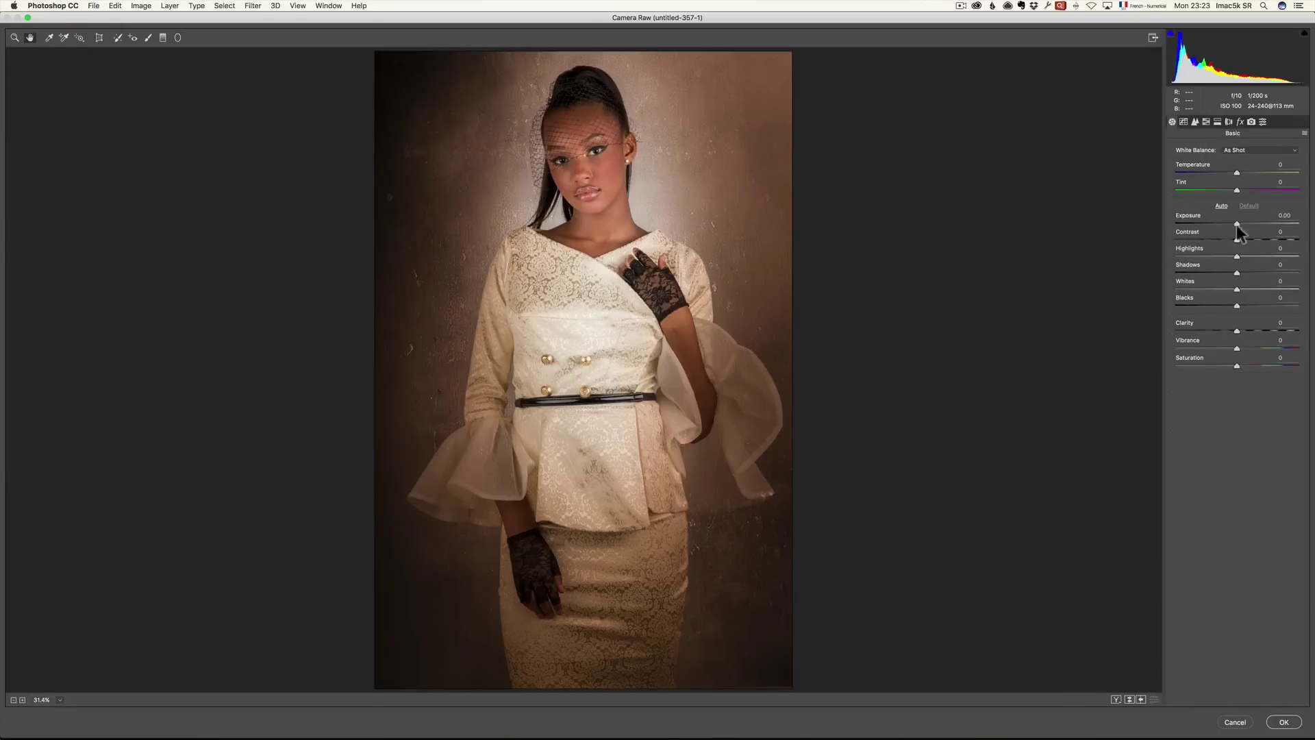
Step: Apply Contrast +22, Whites +8, Blacks -11, Saturation -15 in Camera Raw, then lower Layer 1 to 69% opacity
click(1251, 240)
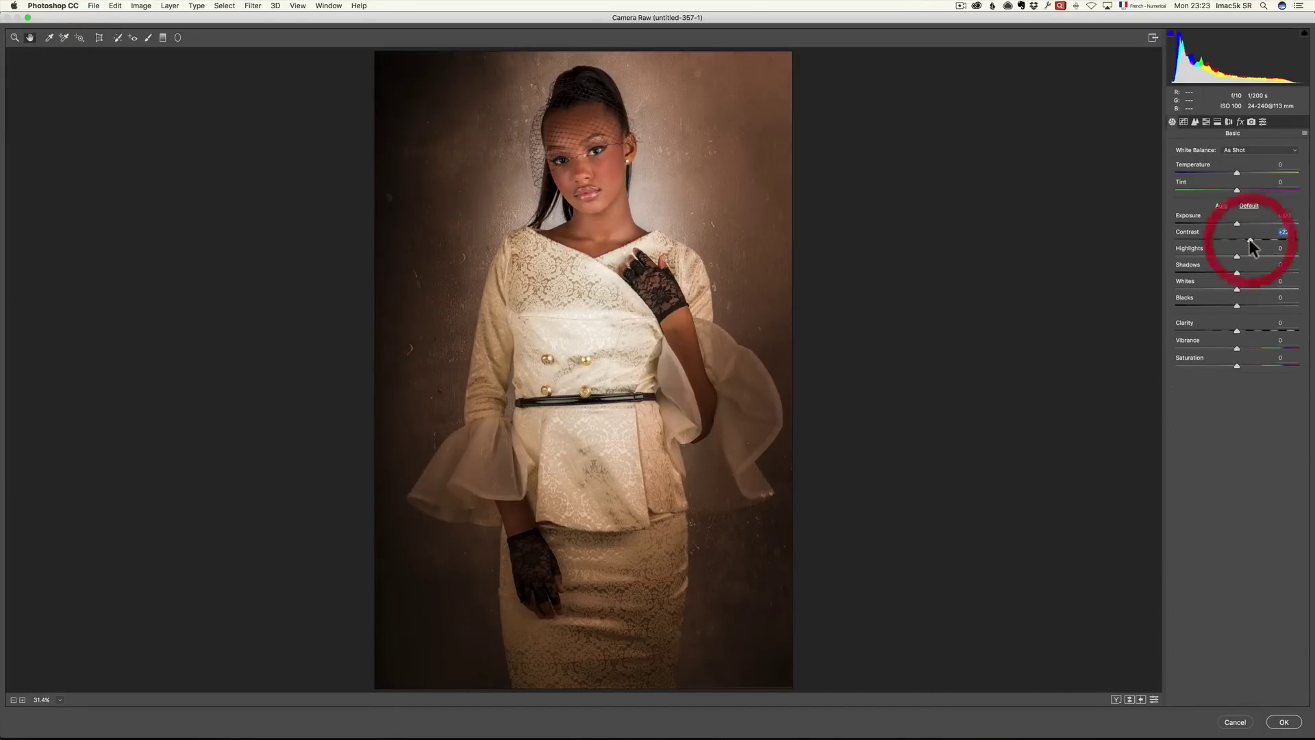
drag(1236, 306, 1231, 306)
click(1242, 289)
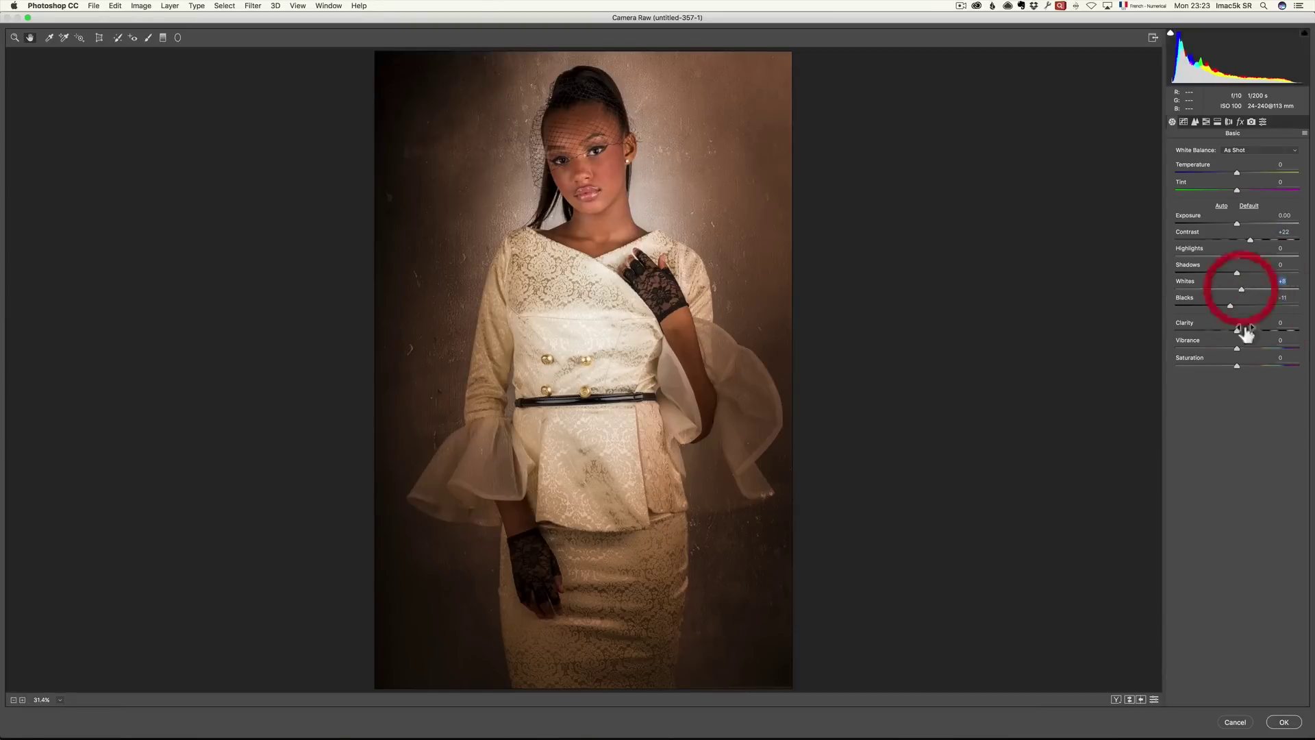
drag(1227, 370, 1226, 367)
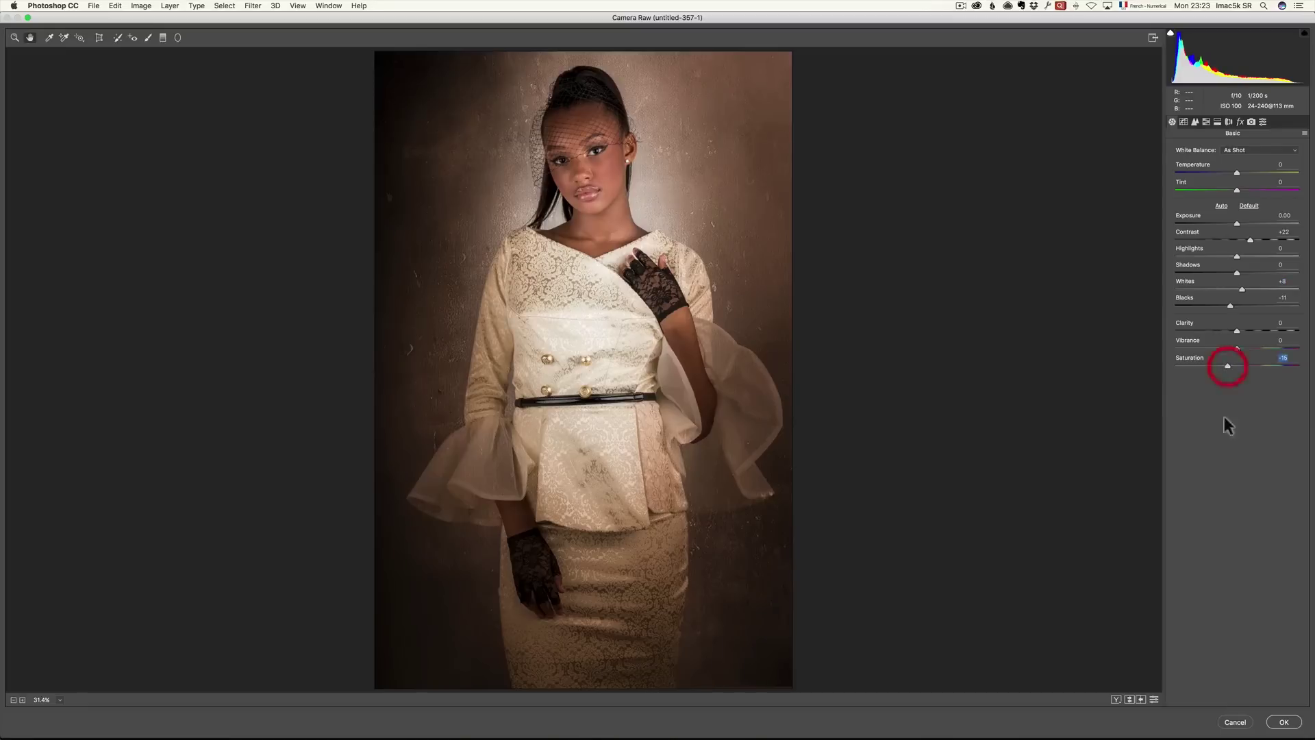
click(1286, 723)
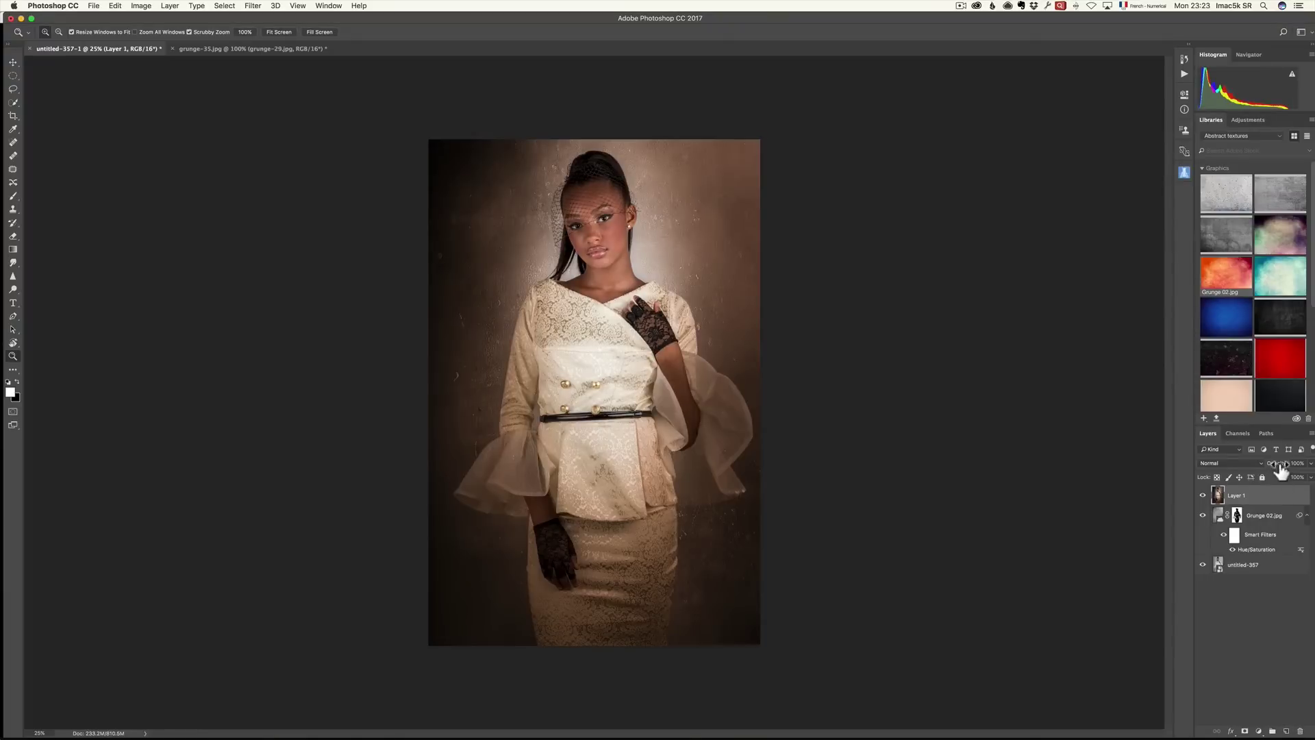
drag(1280, 469, 1277, 470)
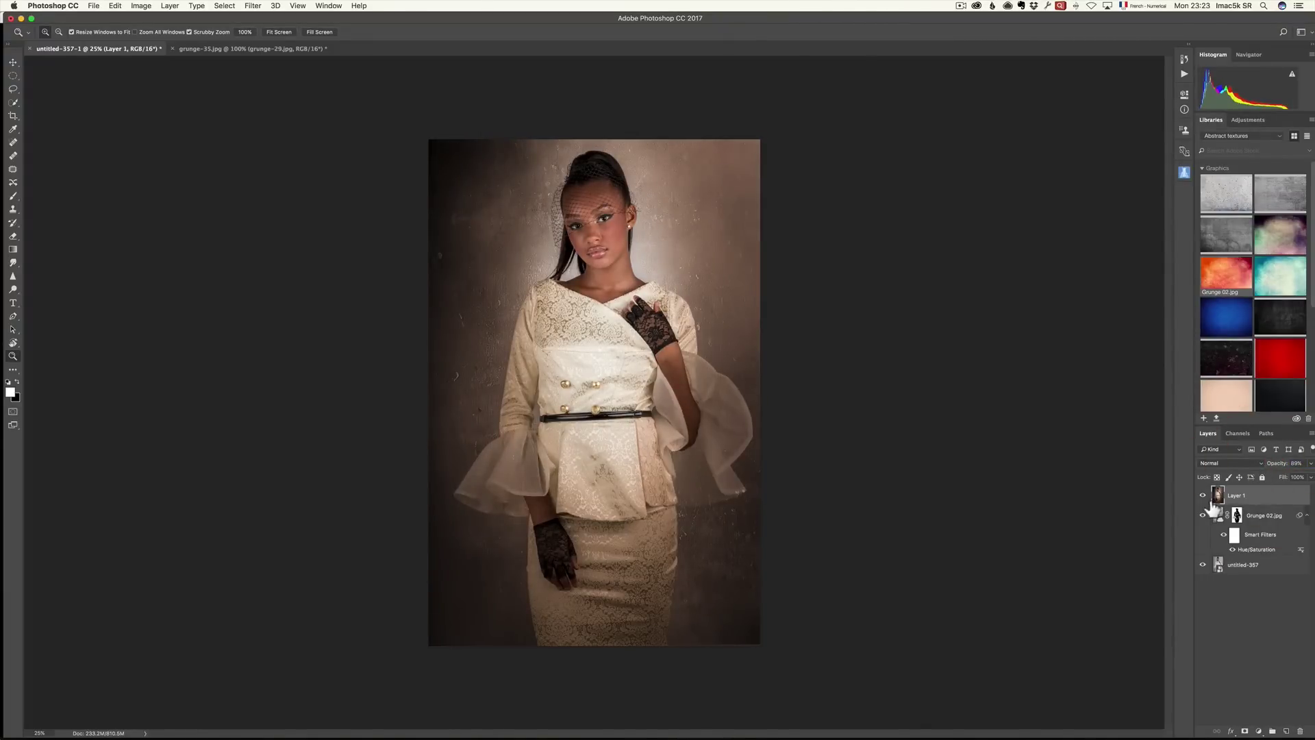
drag(1204, 497, 1219, 524)
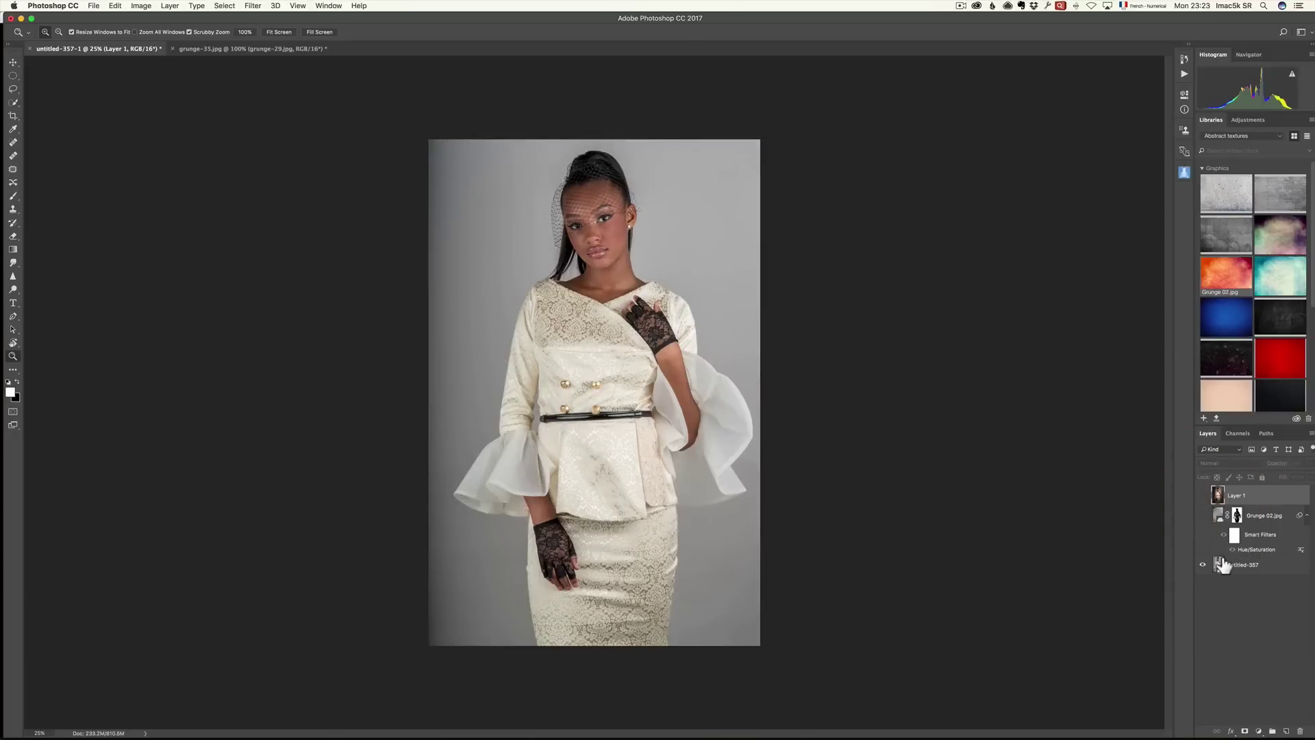
click(1203, 516)
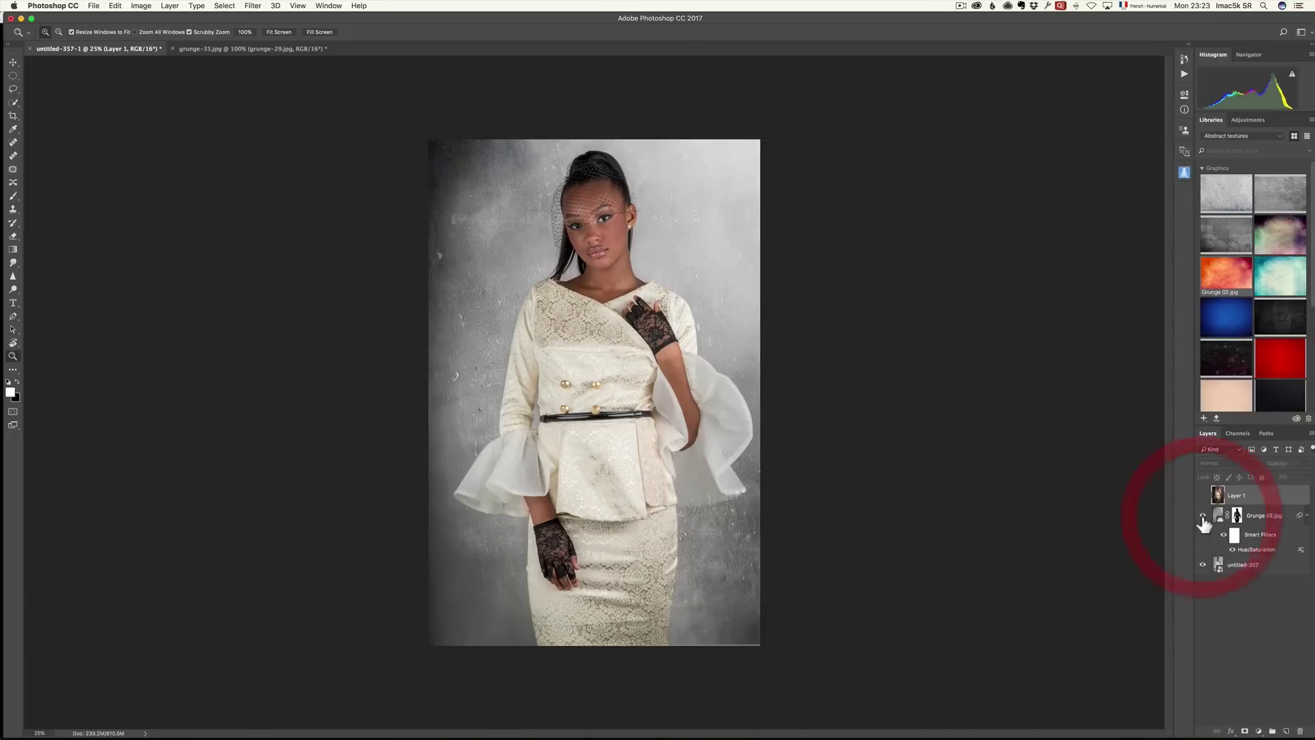
click(1204, 495)
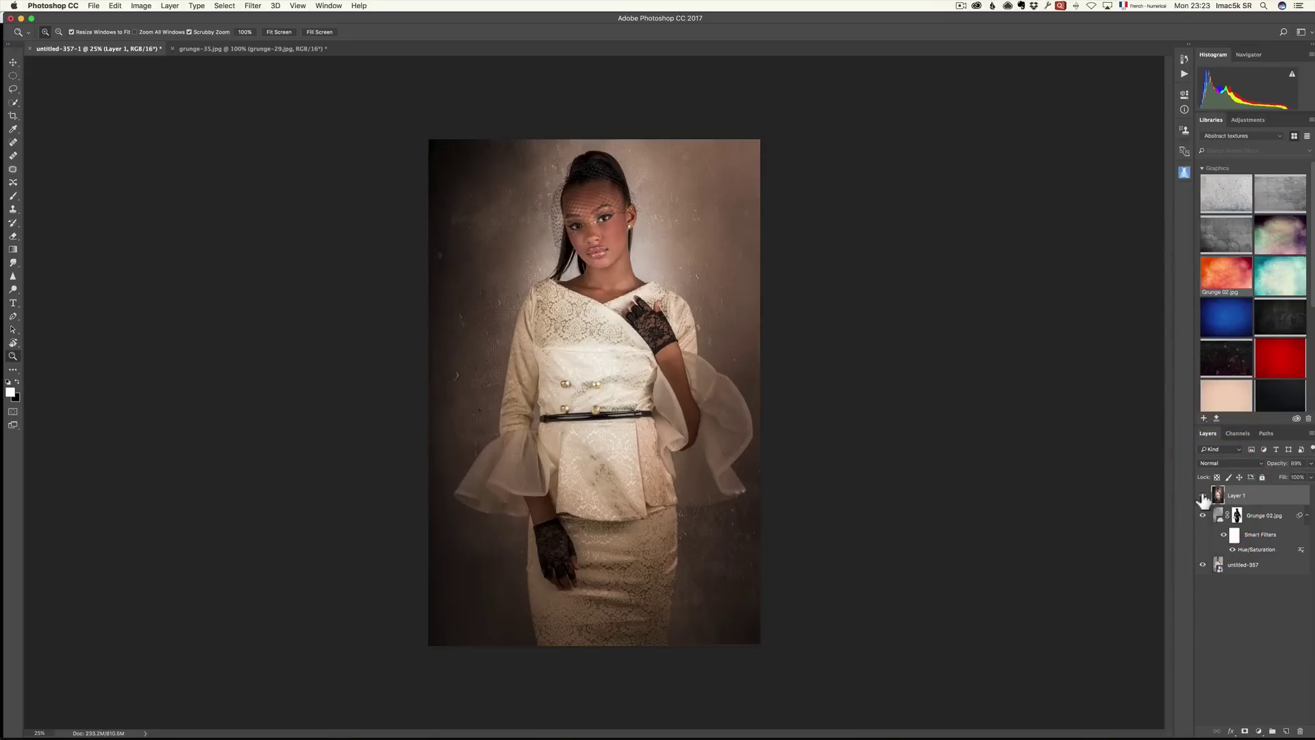